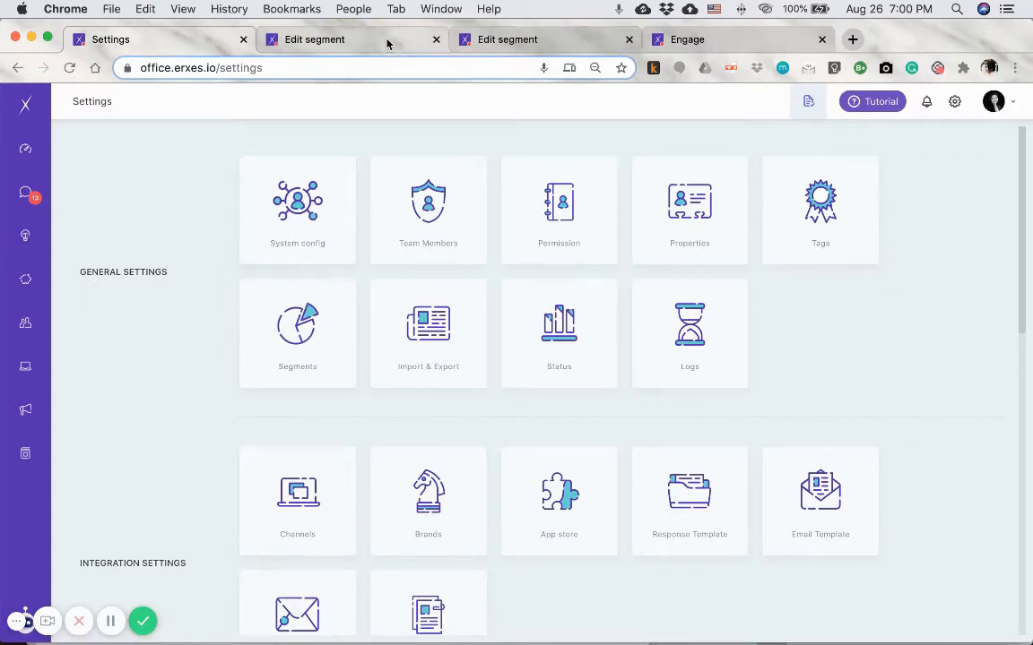
# Step: Review the SaaS Onboarding - Day 2 segment, the Engage message list, and the [Onboarding] Organization created parent segment
pyautogui.click(527, 43)
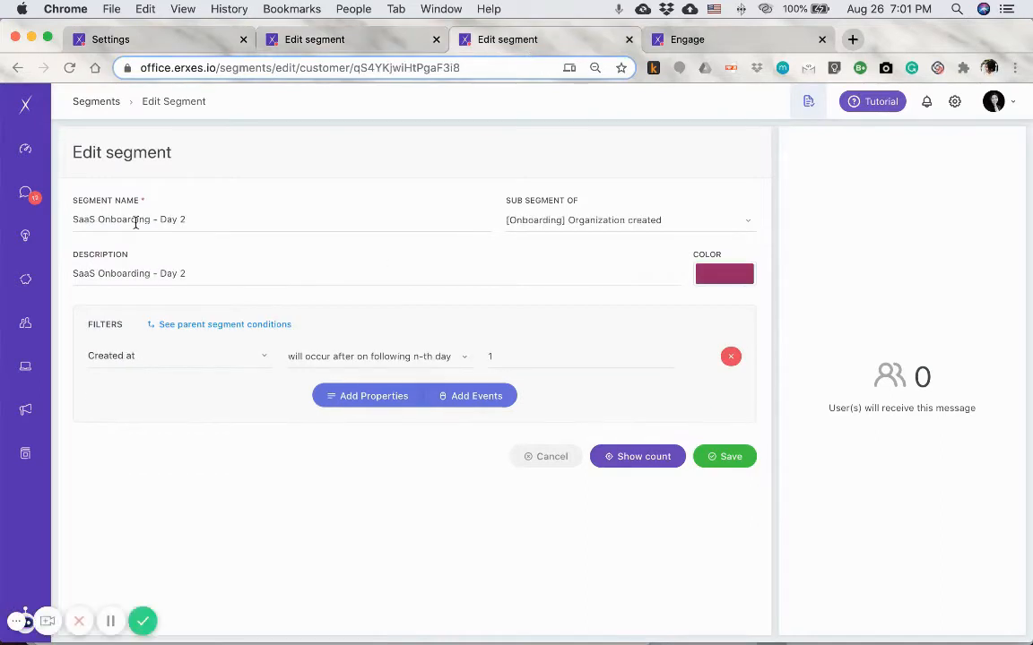
pyautogui.click(715, 40)
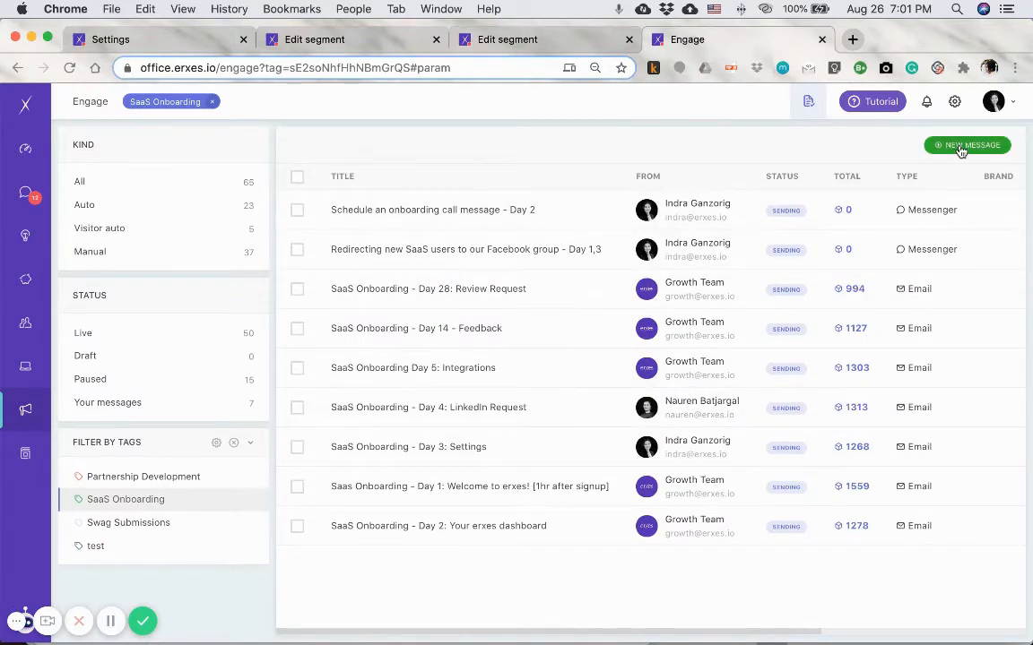
pyautogui.click(323, 42)
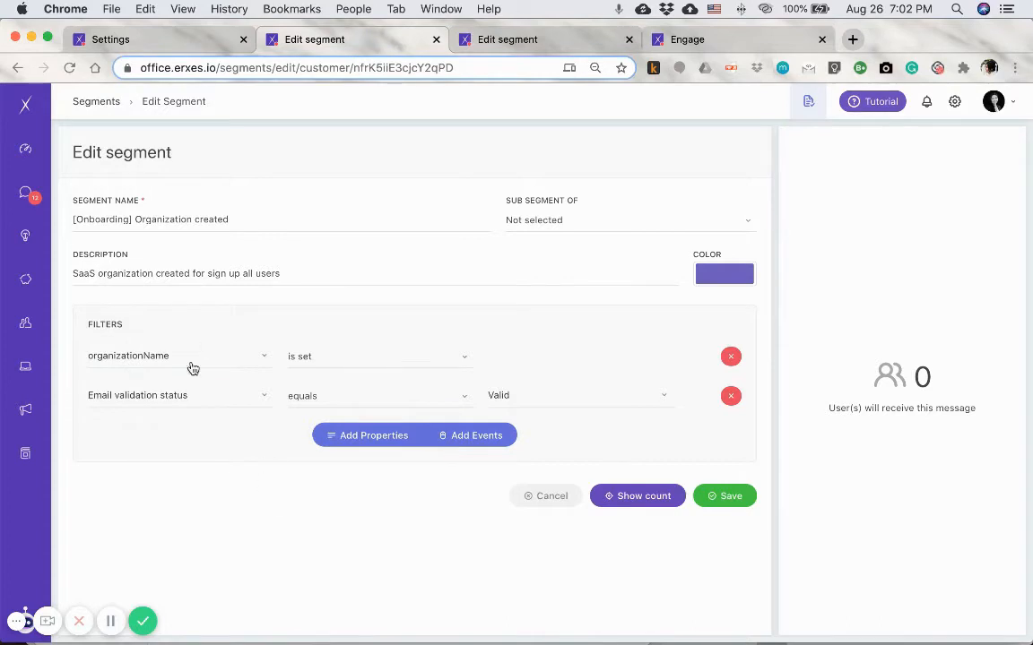
# Step: Try adding a third filter, State equals, to the [Onboarding] Organization created segment, and remove that filter row
pyautogui.click(377, 444)
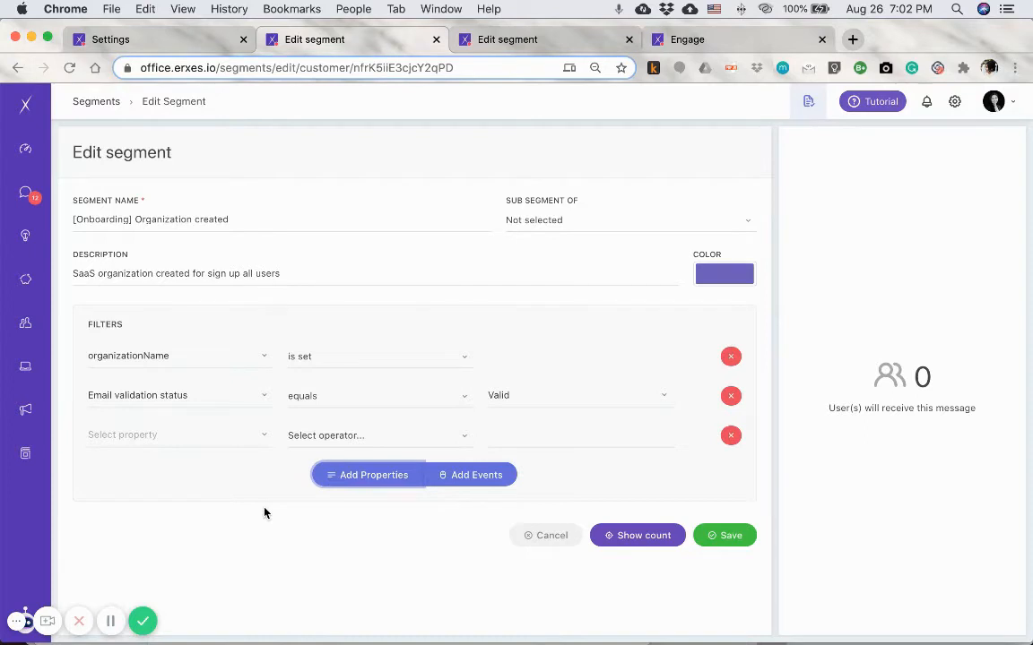
pyautogui.click(194, 434)
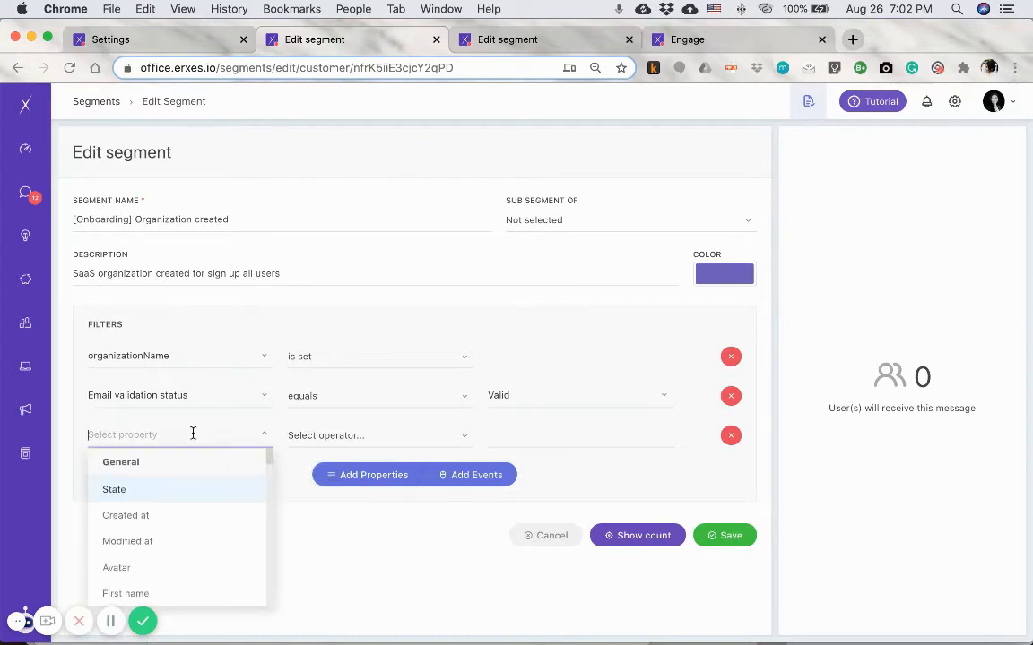
pyautogui.write('stat')
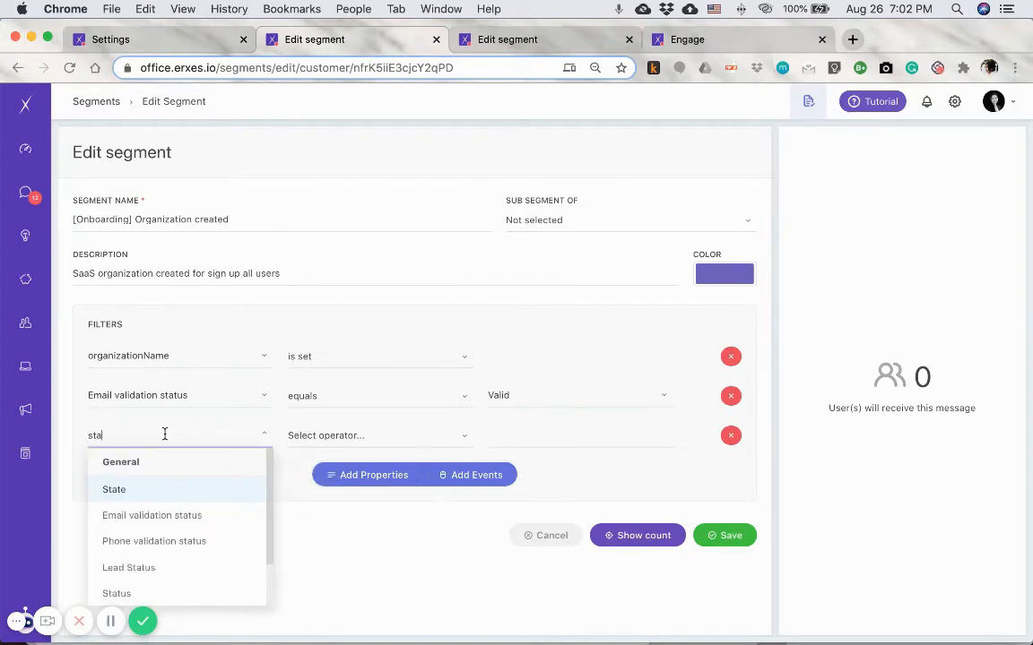
pyautogui.click(142, 492)
pyautogui.click(334, 434)
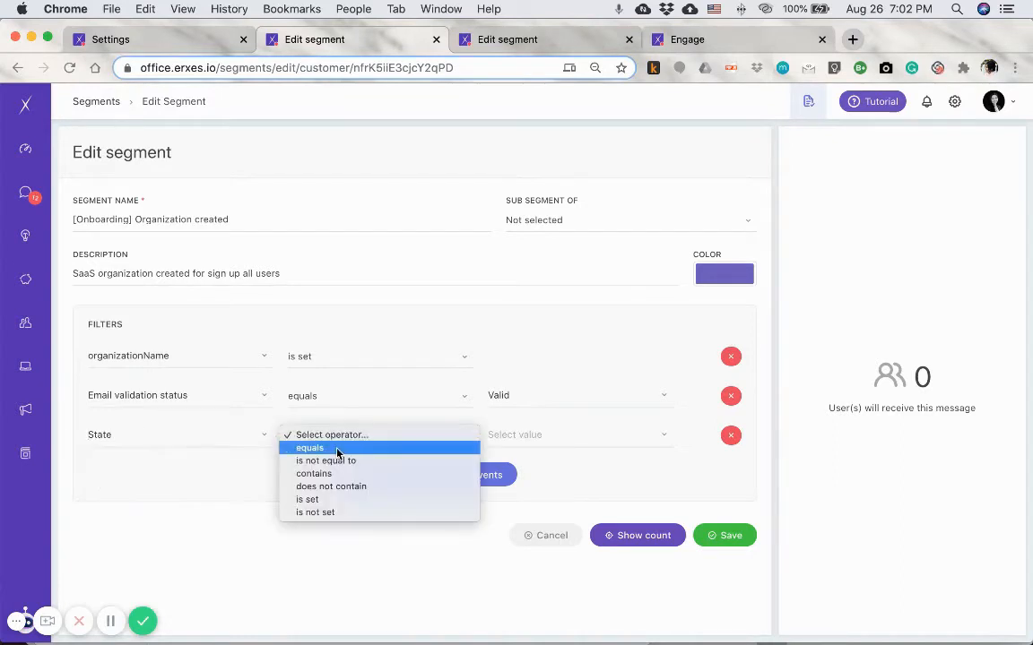
pyautogui.click(337, 453)
pyautogui.click(535, 437)
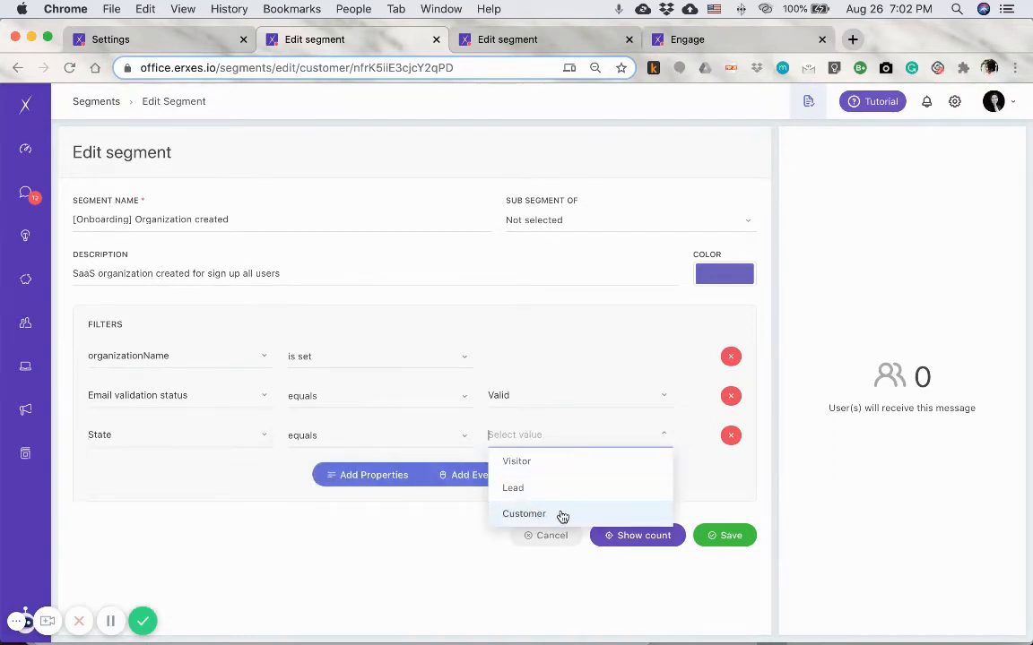
pyautogui.click(293, 539)
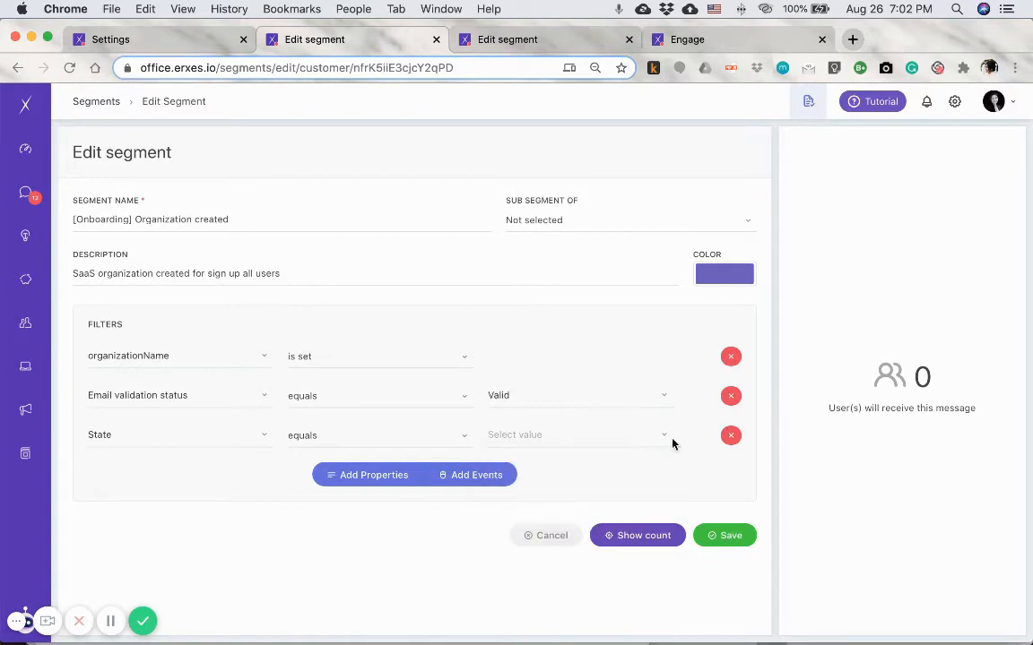
pyautogui.click(731, 435)
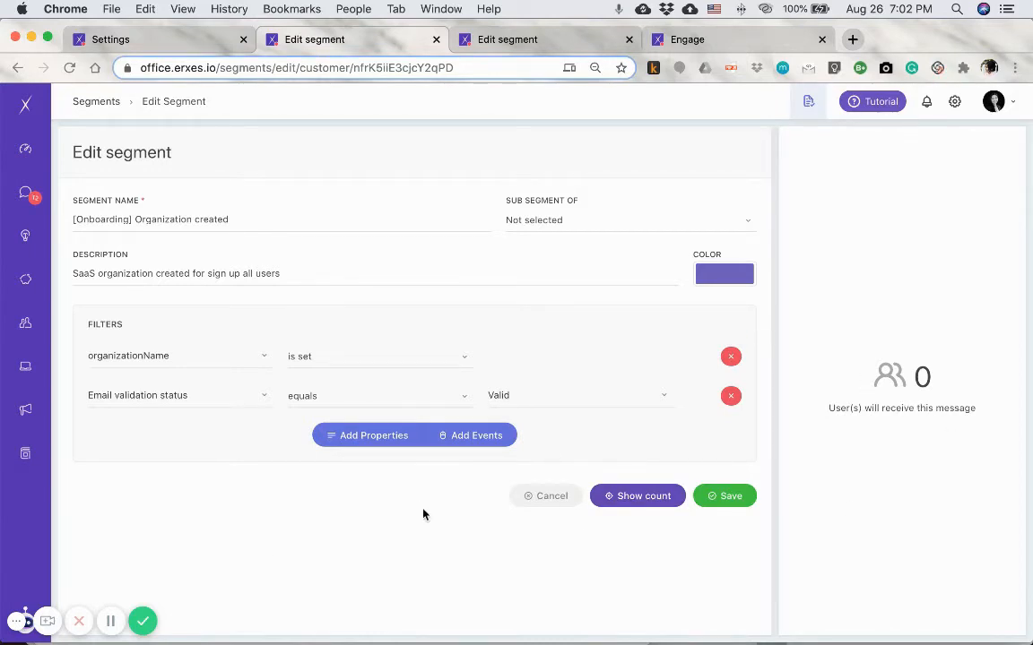
# Step: In the SaaS Onboarding - Day 2 segment, examine the available parent segments and the operators offered for the Created at filter
pyautogui.click(500, 42)
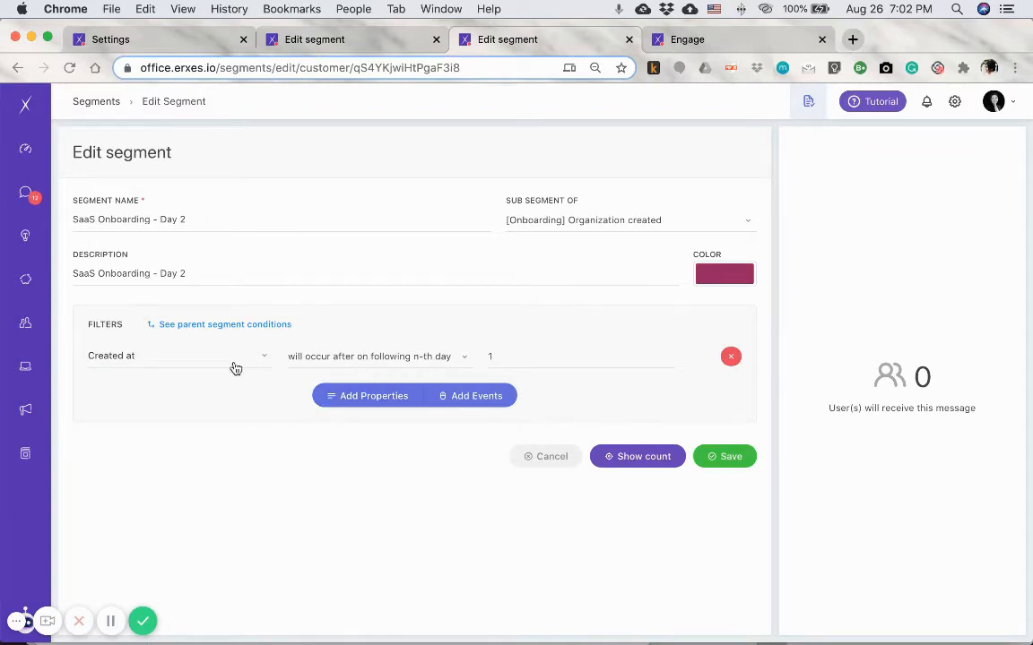
pyautogui.click(549, 221)
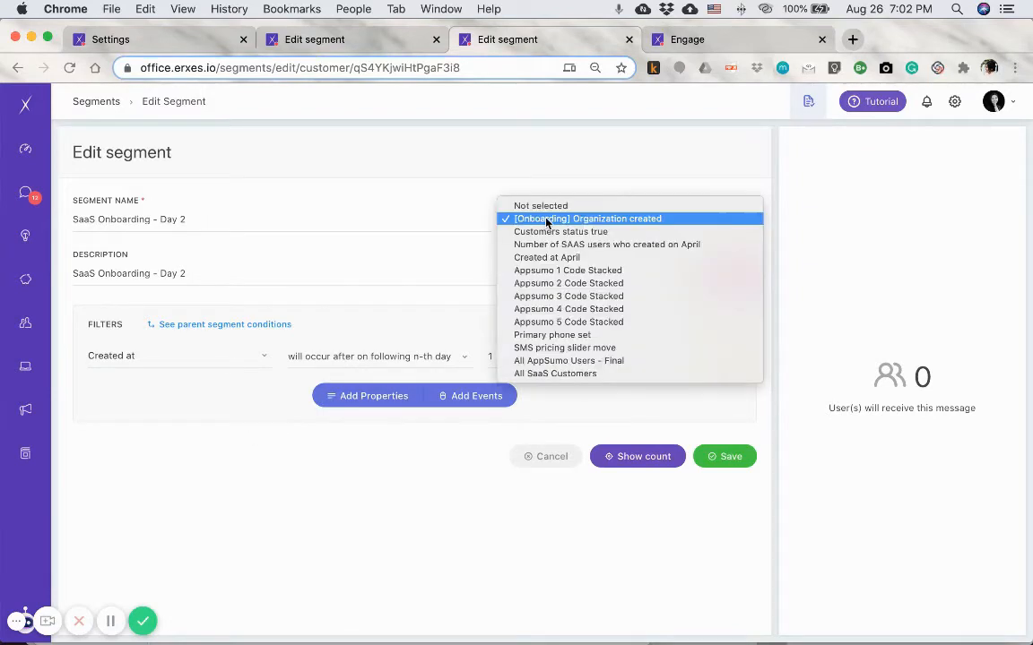
pyautogui.click(477, 202)
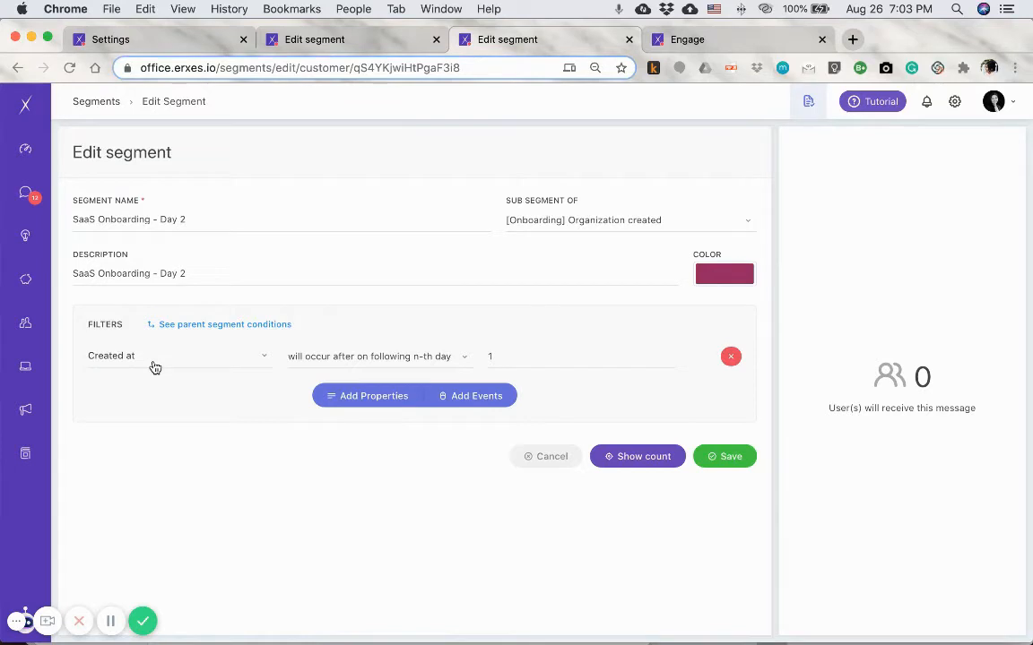
pyautogui.click(314, 357)
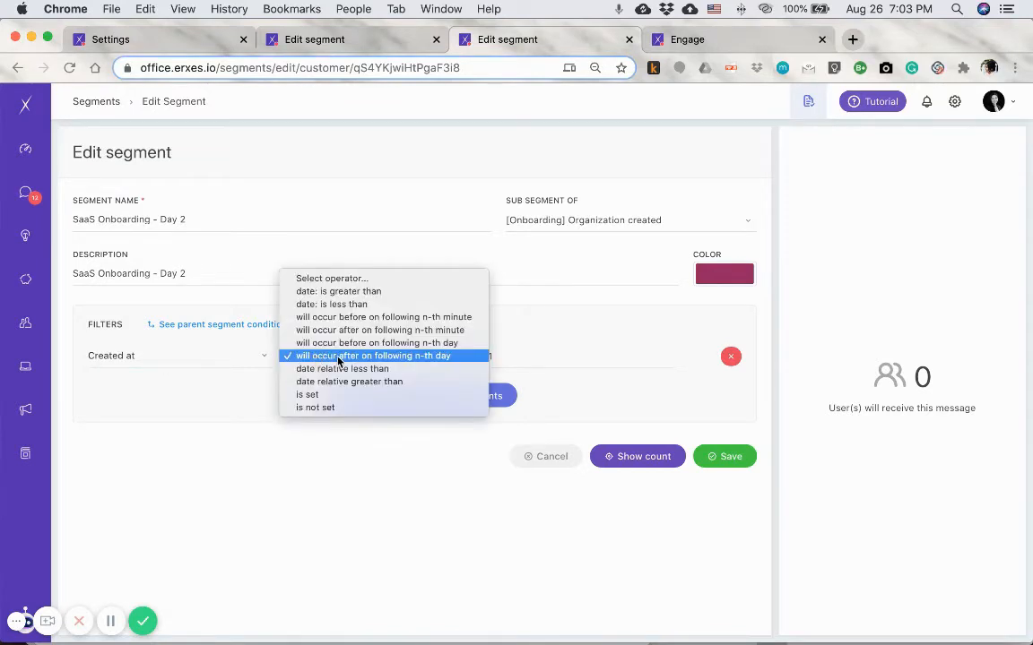
pyautogui.click(216, 412)
pyautogui.click(339, 357)
pyautogui.click(388, 502)
# Step: Compare the Created at filter's n-th day value with the day number in the segment name
pyautogui.click(490, 359)
pyautogui.write('1')
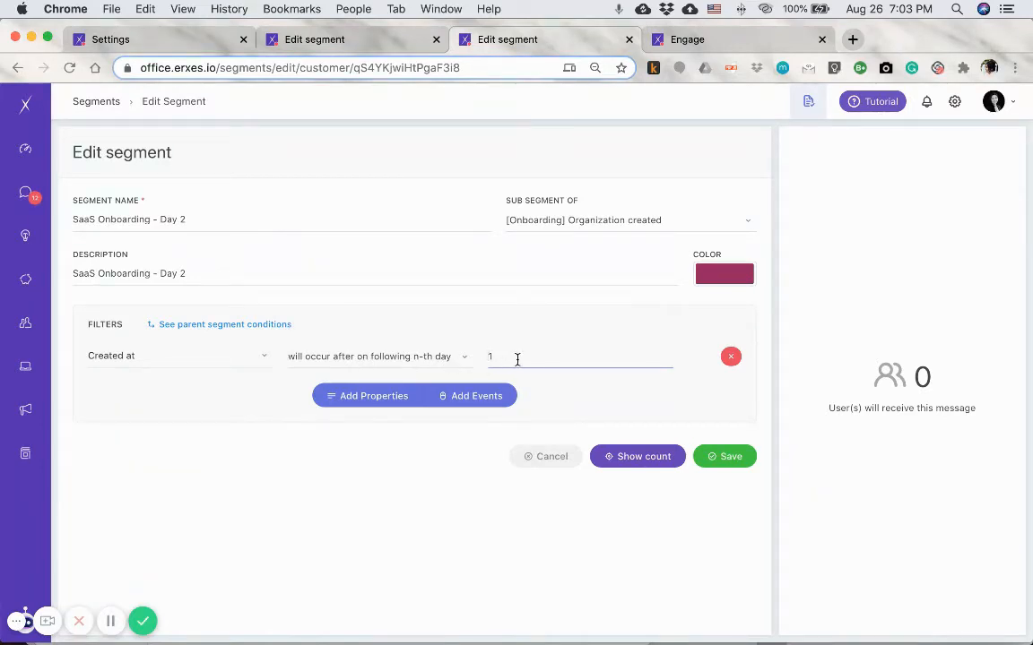
pyautogui.click(205, 221)
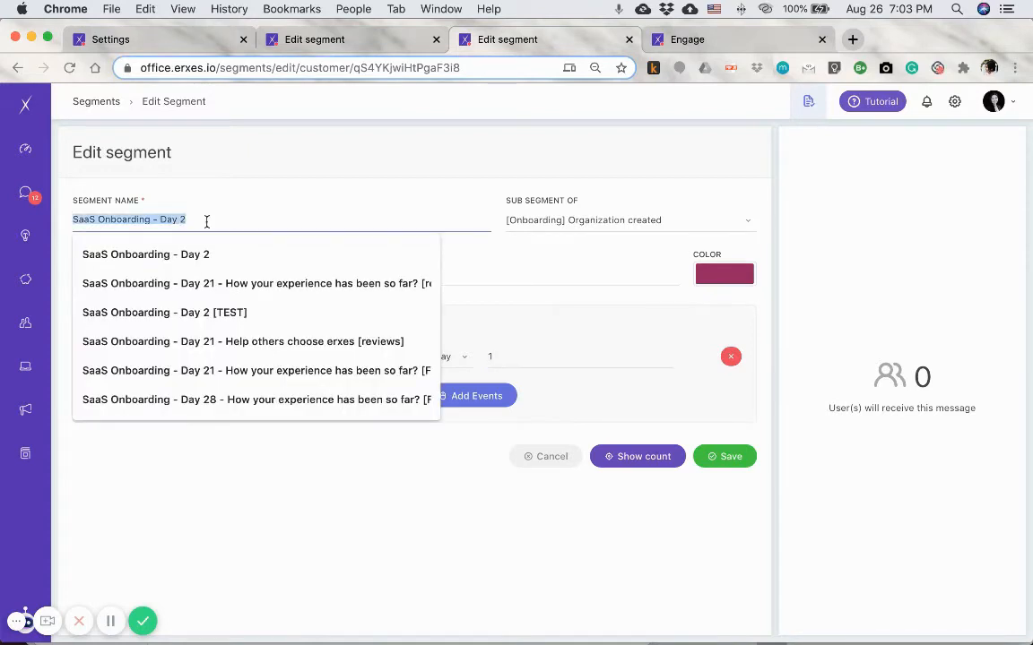
pyautogui.click(206, 221)
pyautogui.click(496, 546)
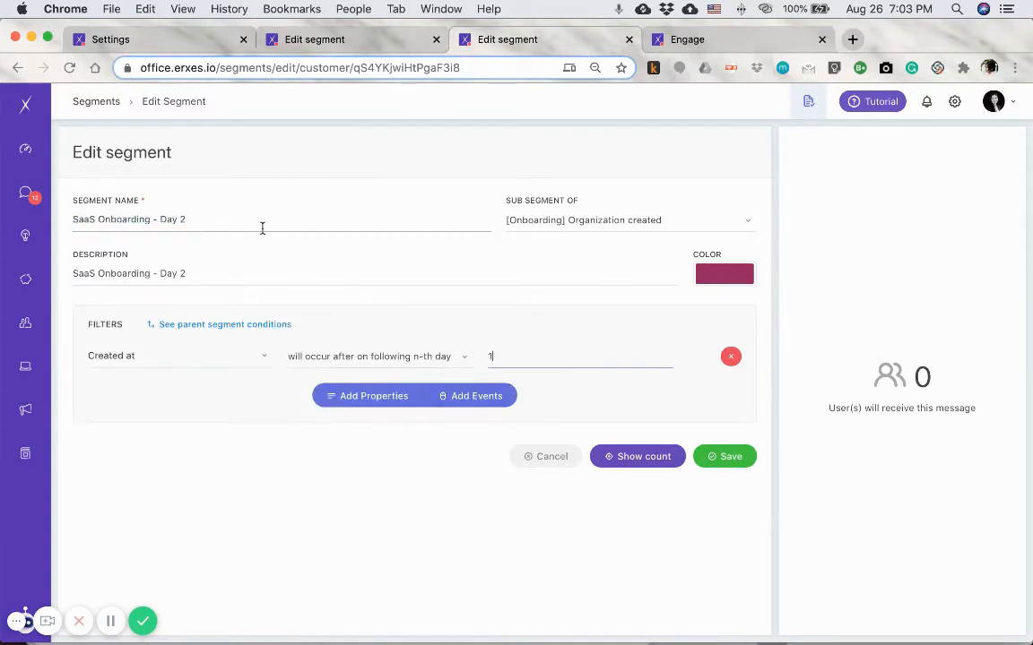
pyautogui.click(505, 358)
pyautogui.click(190, 219)
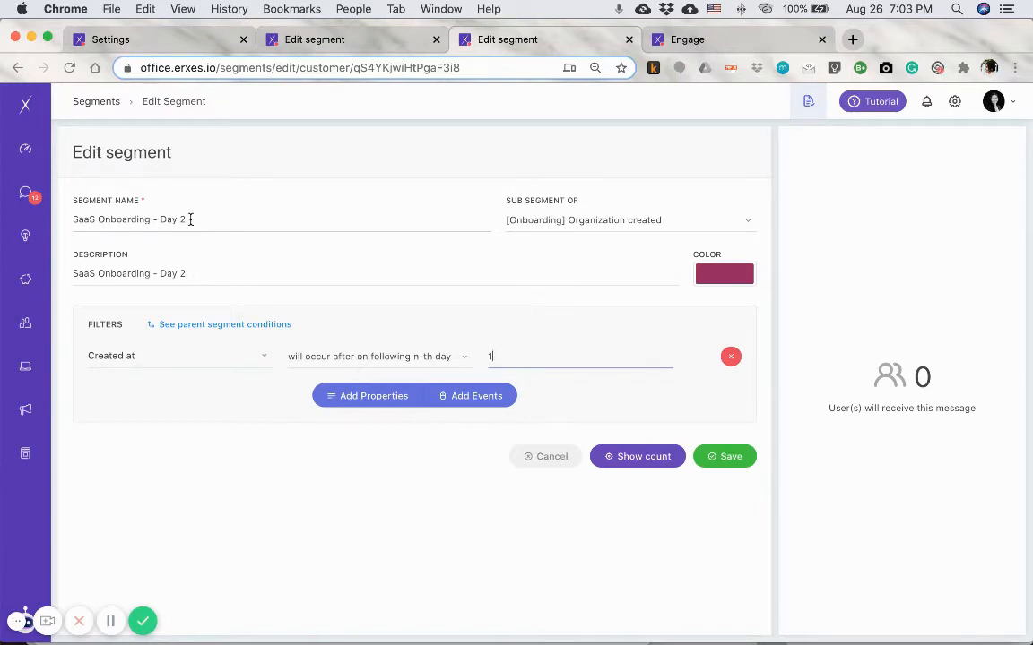
pyautogui.click(190, 219)
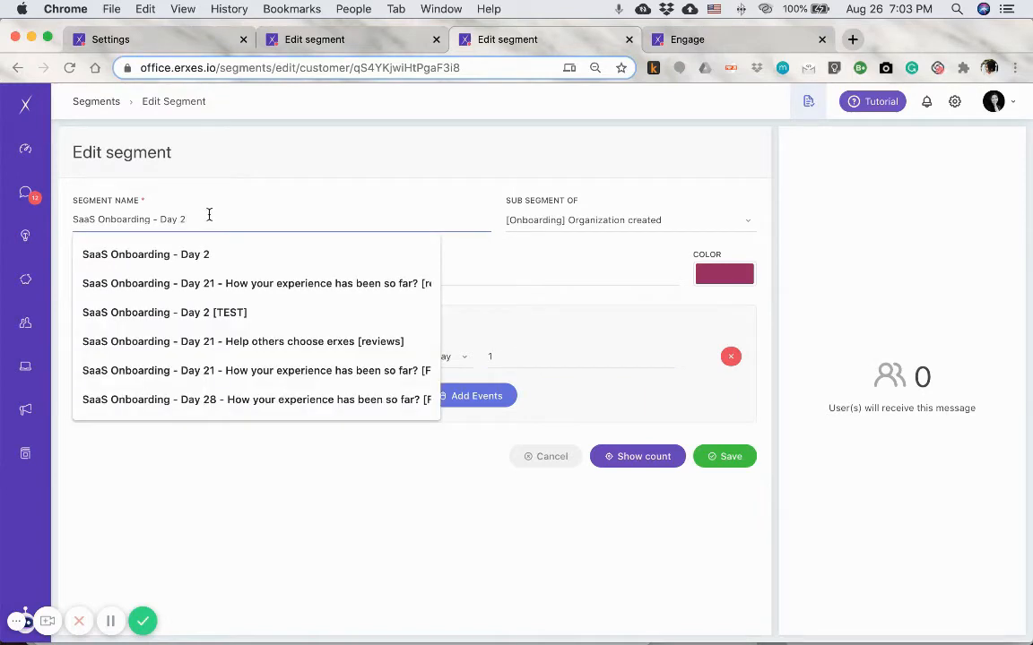
pyautogui.moveTo(187, 218); pyautogui.dragTo(165, 218)
pyautogui.click(280, 559)
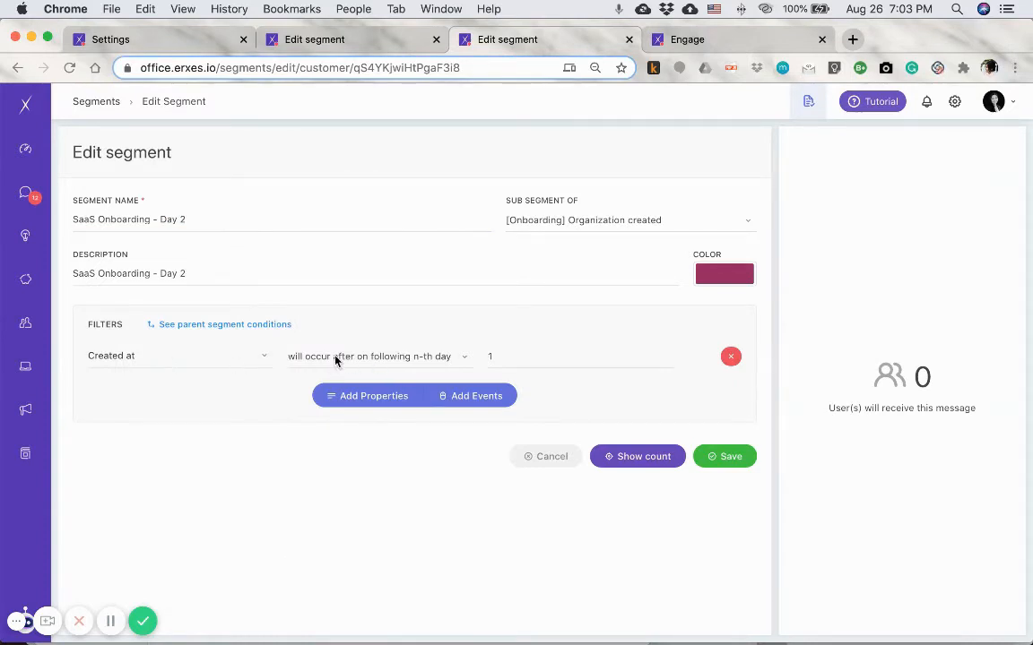
# Step: Try 2 as the Created at filter's n-th day value, restore it to 1, and check the operator options
pyautogui.click(524, 356)
pyautogui.write('2')
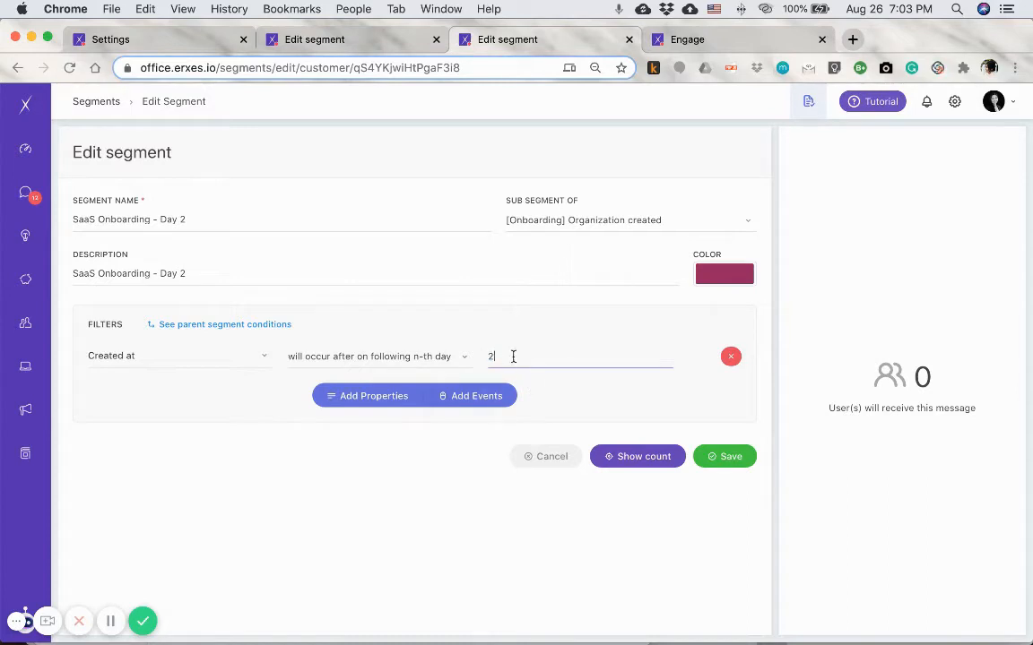
pyautogui.press('BackSpace')
pyautogui.write('1')
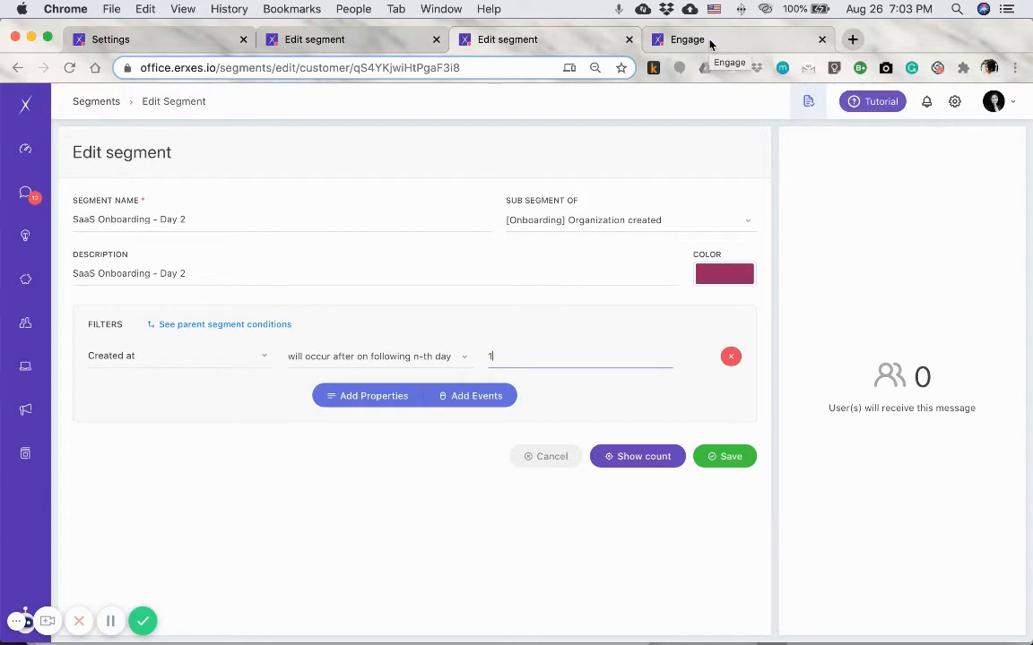
pyautogui.click(444, 357)
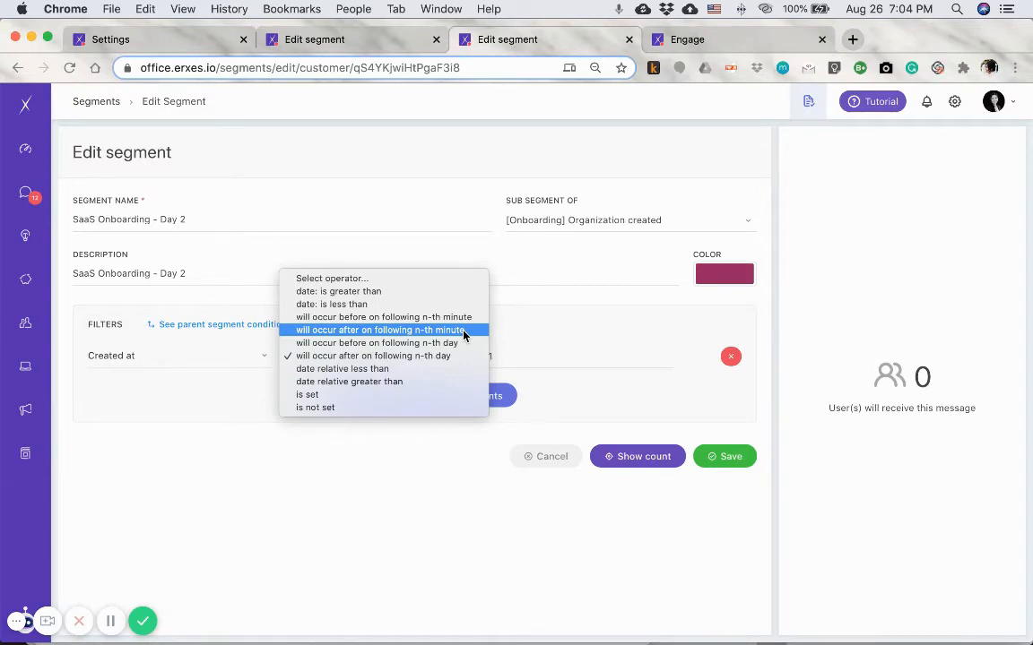
pyautogui.click(519, 360)
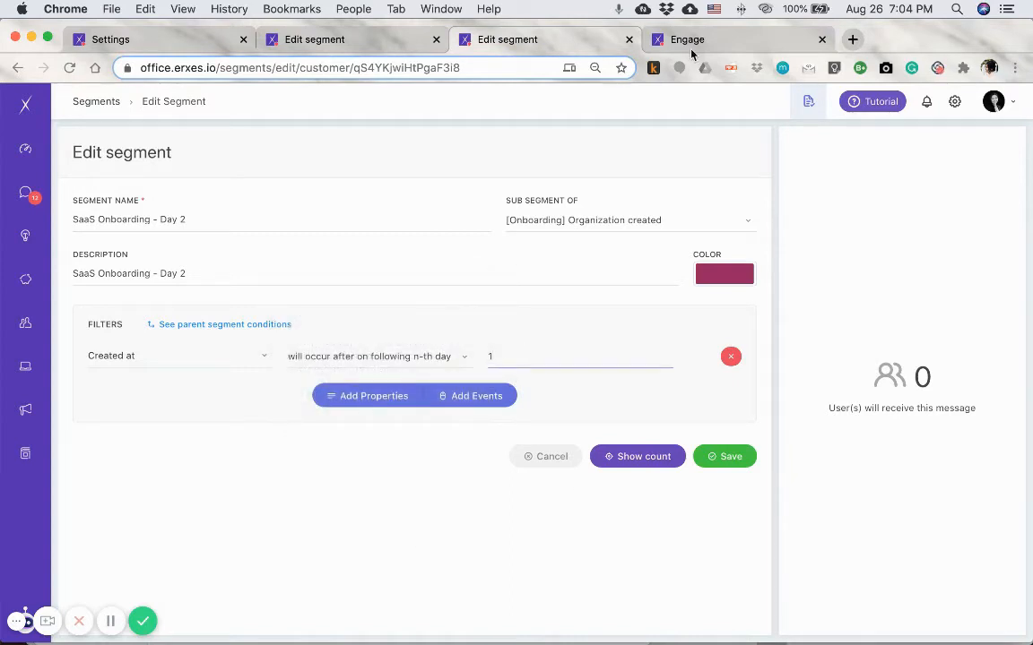
# Step: Open the Engage message "SaaS Onboarding - Day 2: Your erxes dashboard" for editing
pyautogui.click(721, 45)
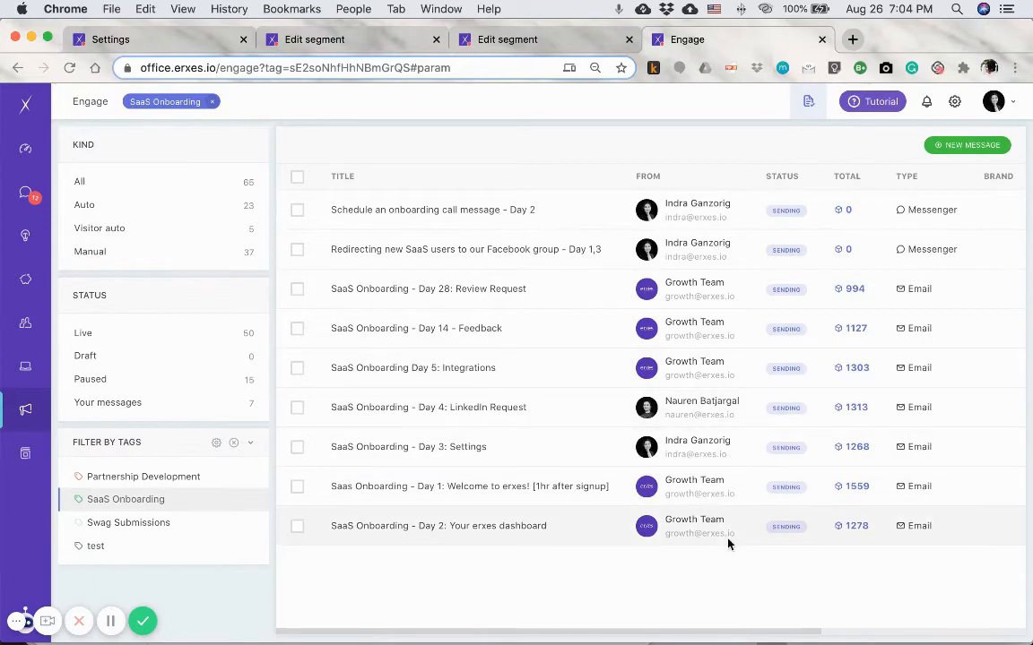
pyautogui.hscroll(5, 728, 537)
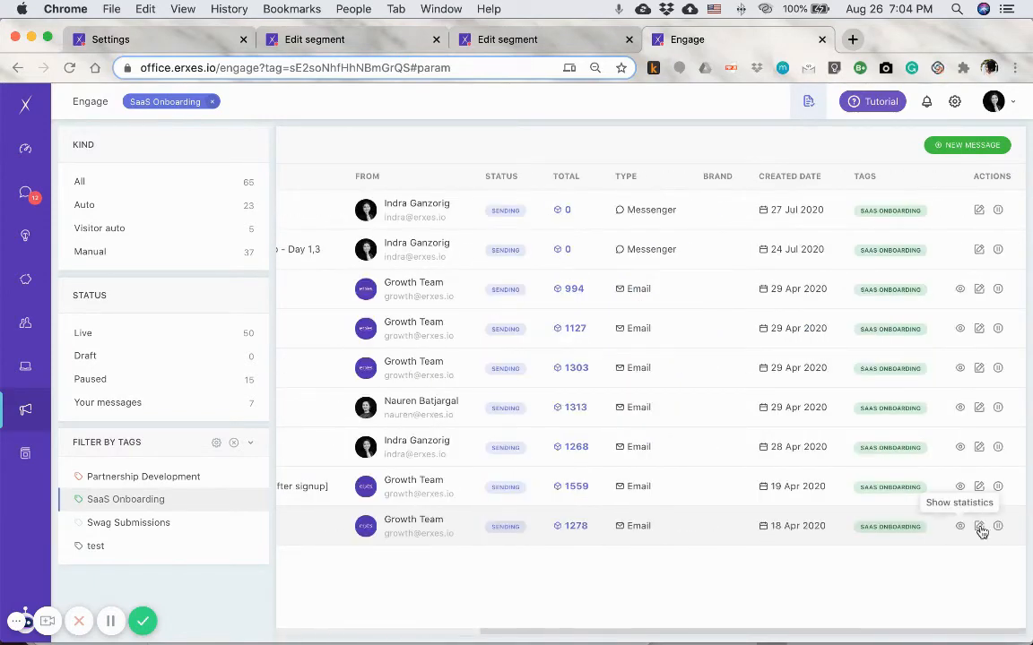
pyautogui.click(978, 526)
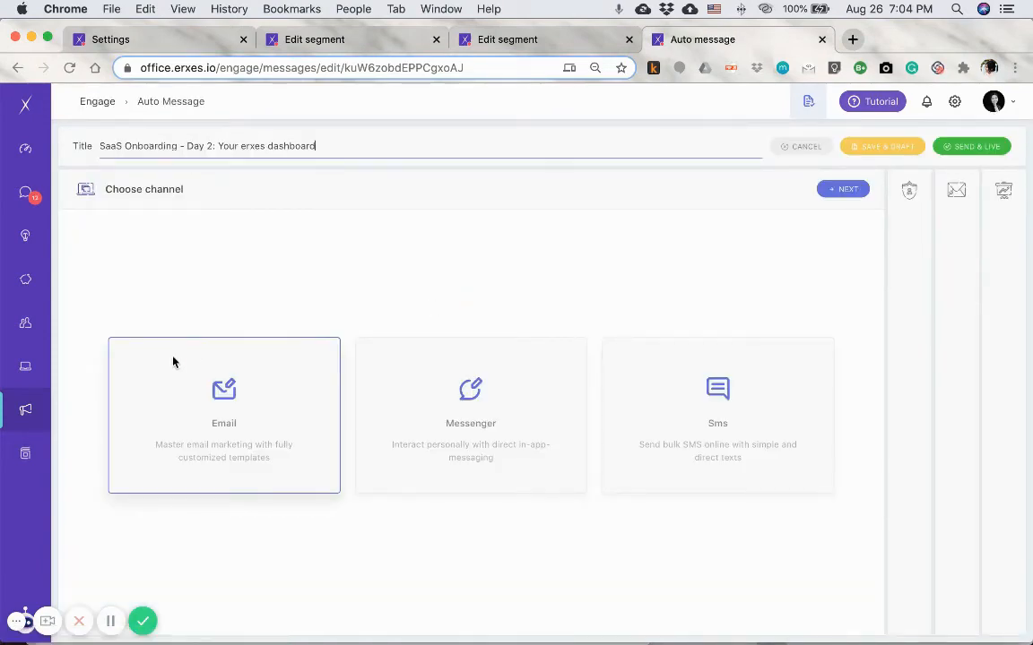
pyautogui.press('super+a')
pyautogui.click(213, 266)
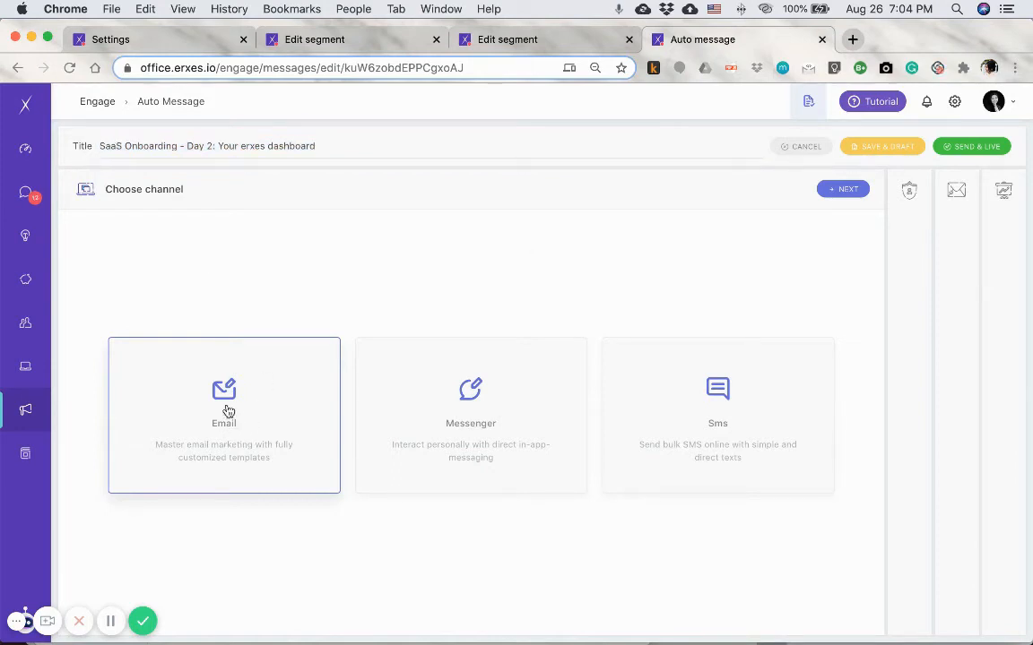
# Step: Proceed with the Email channel, look through the target segments, and advance to the message composition stage
pyautogui.click(849, 189)
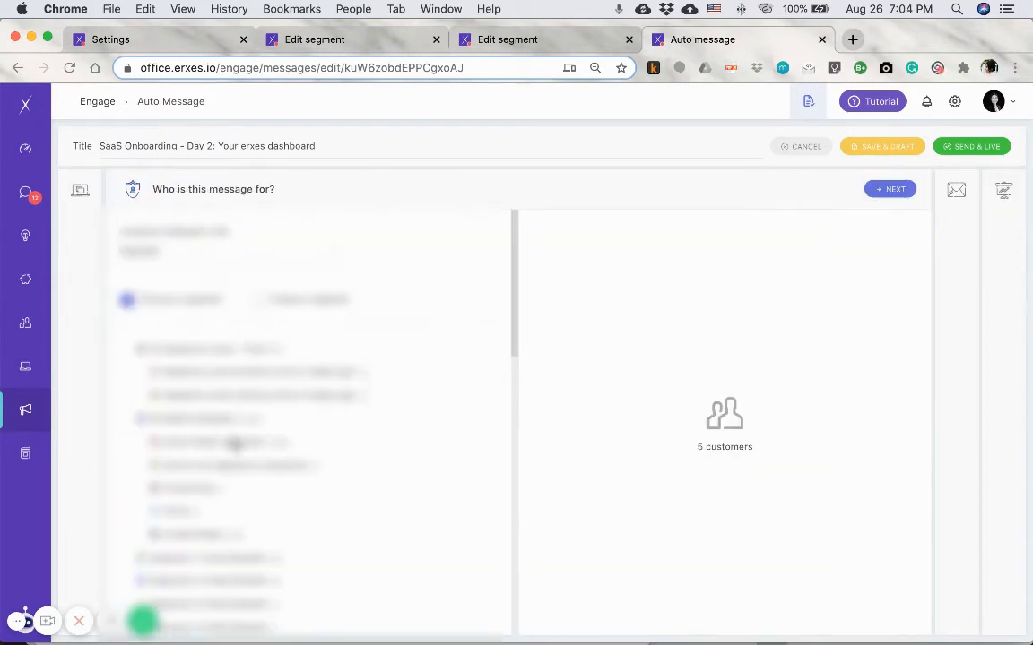
pyautogui.scroll(-10, 211, 399)
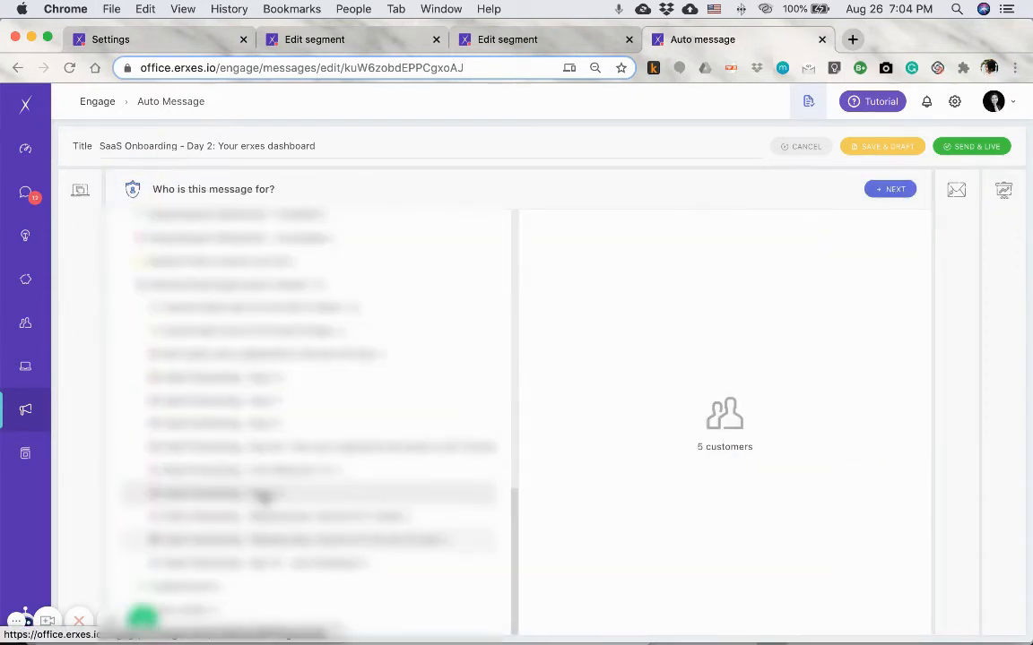
pyautogui.click(898, 190)
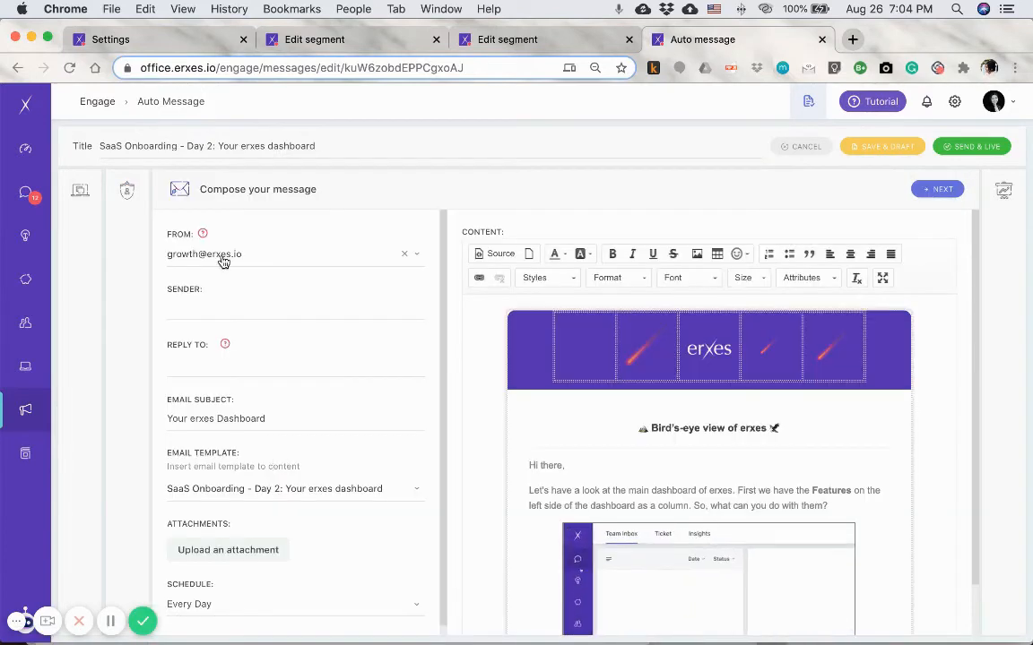
pyautogui.scroll(-1, 238, 431)
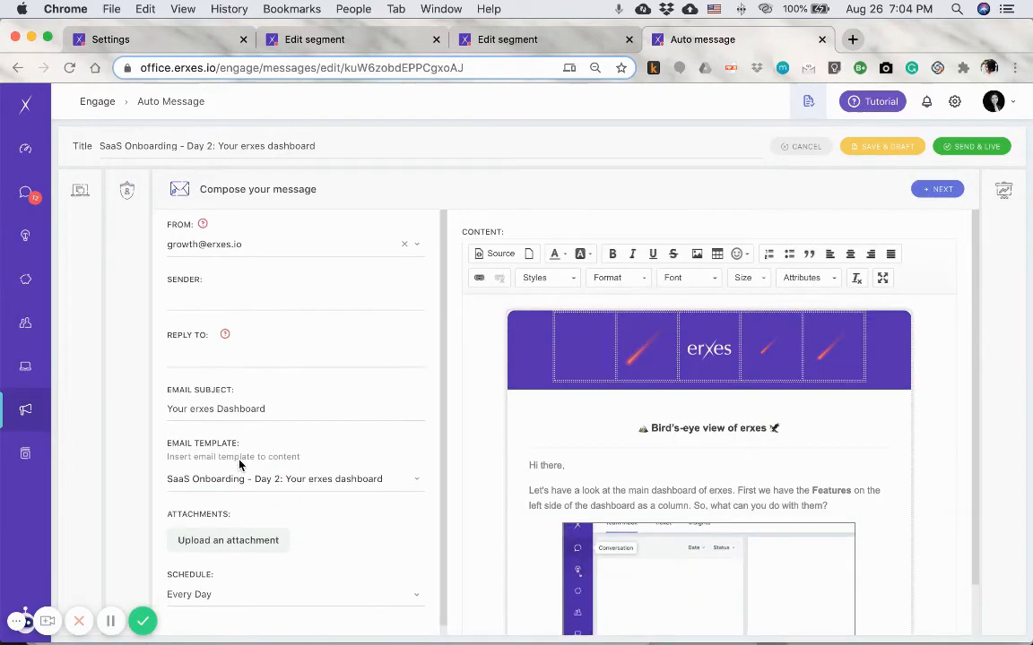
# Step: Look through the message's Schedule frequency options and keep Every Day
pyautogui.click(215, 596)
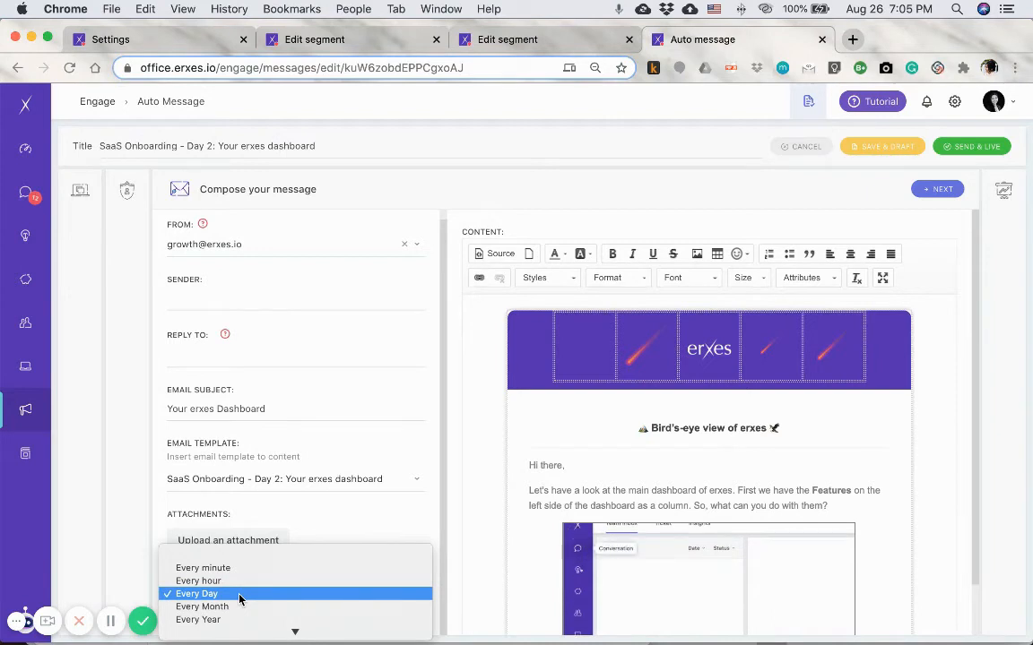
pyautogui.click(239, 594)
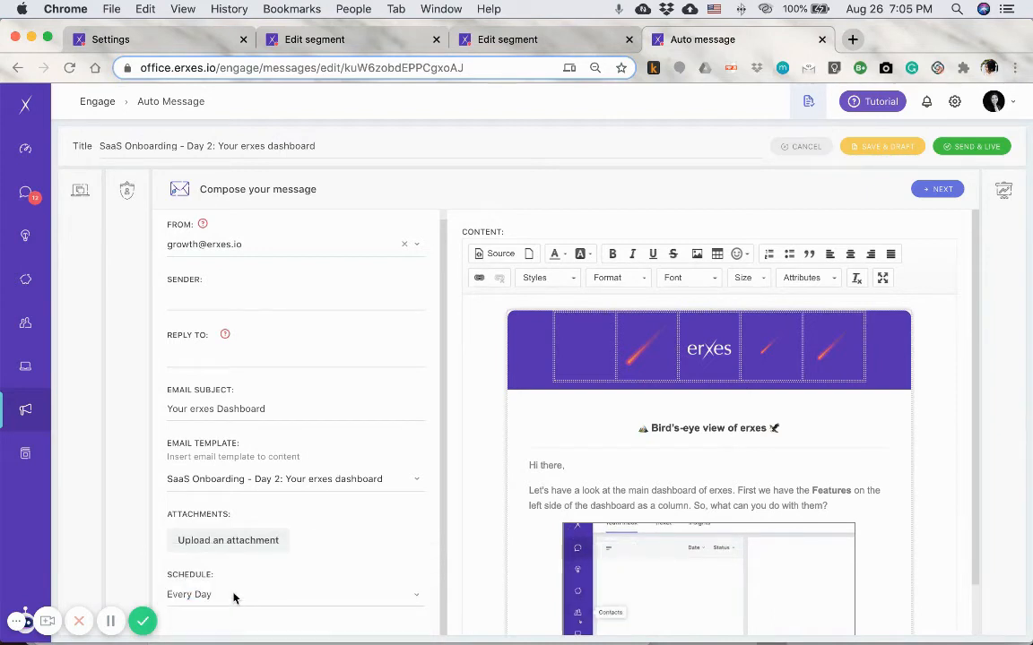
pyautogui.click(234, 596)
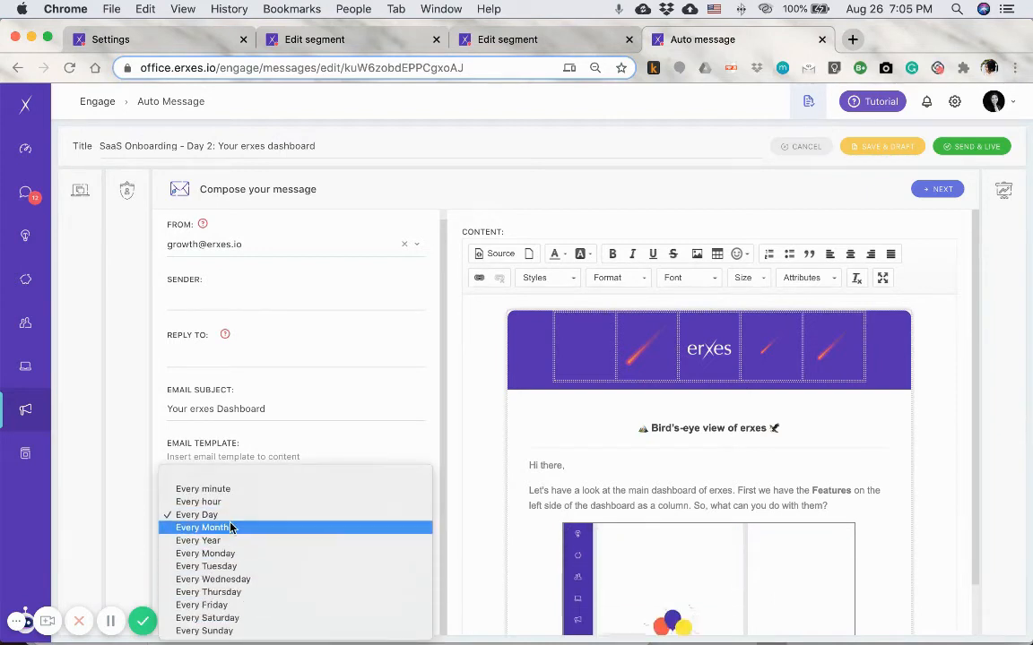
pyautogui.click(225, 516)
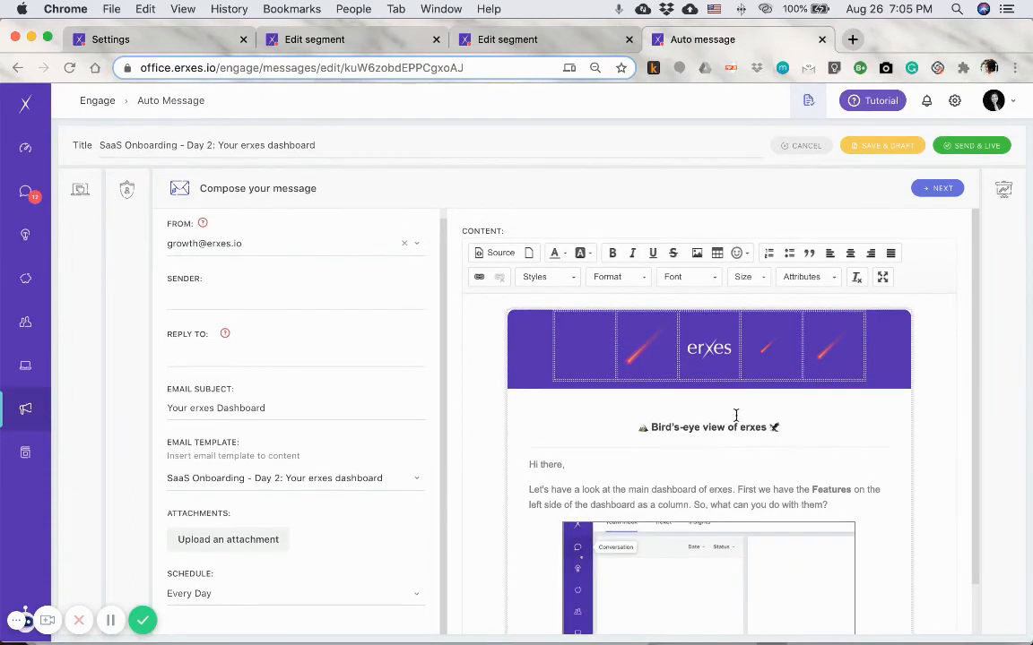
# Step: Review the onboarding email's content and advance to the Full Preview stage
pyautogui.scroll(-4, 735, 415)
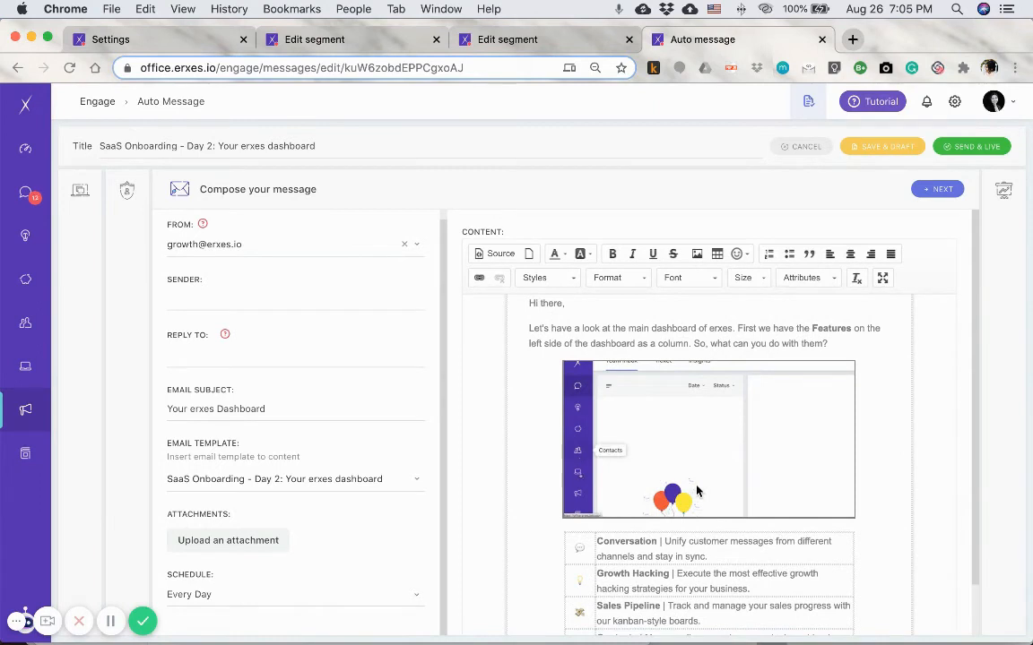
pyautogui.scroll(4, 698, 492)
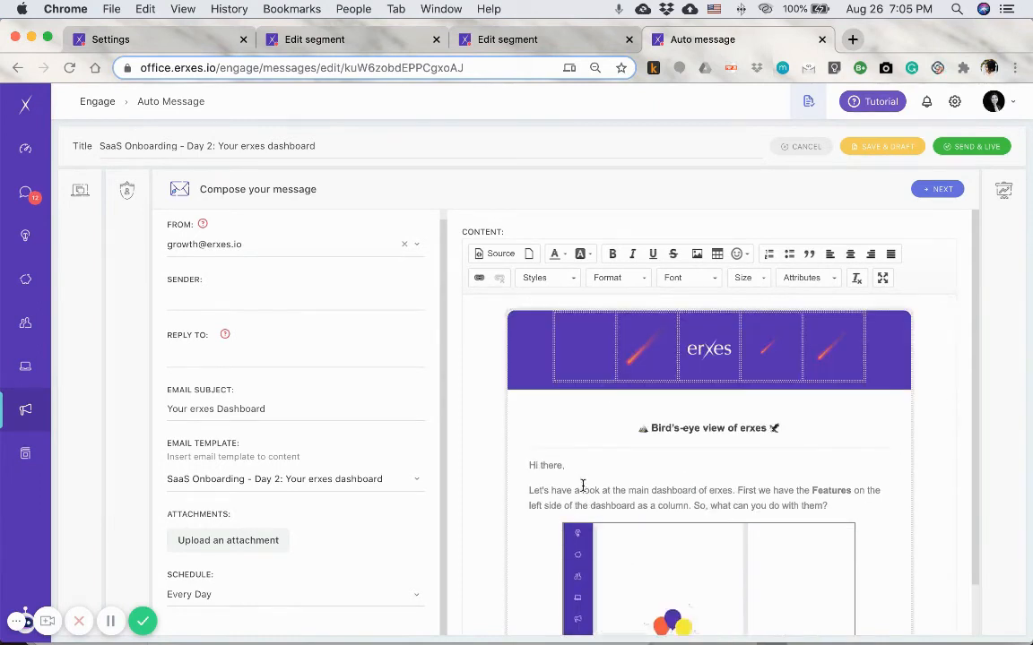
pyautogui.click(618, 484)
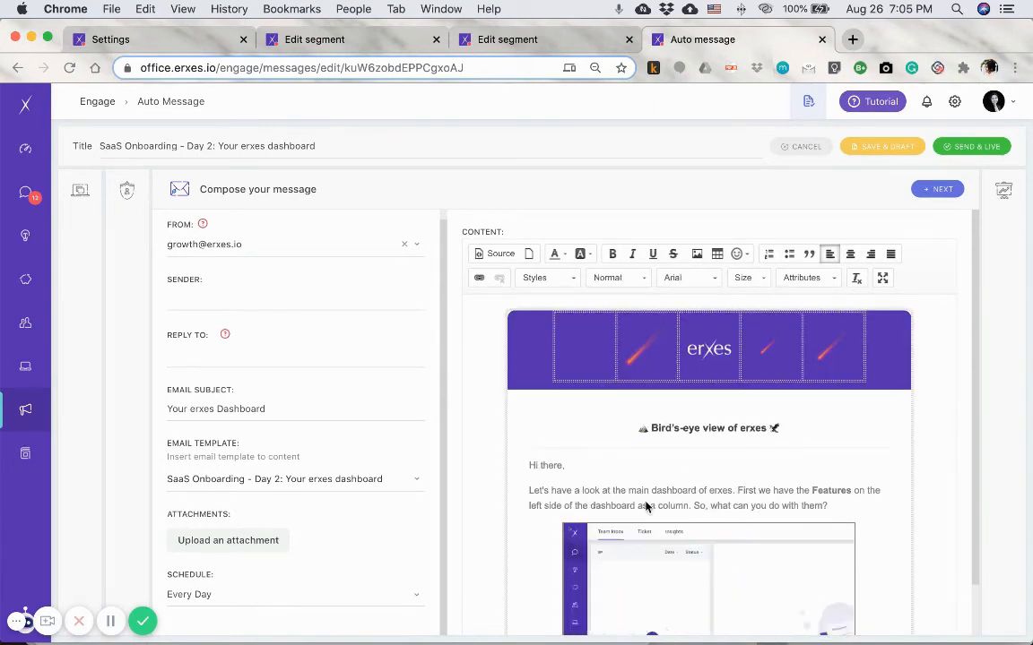
pyautogui.scroll(-4, 681, 431)
pyautogui.click(937, 189)
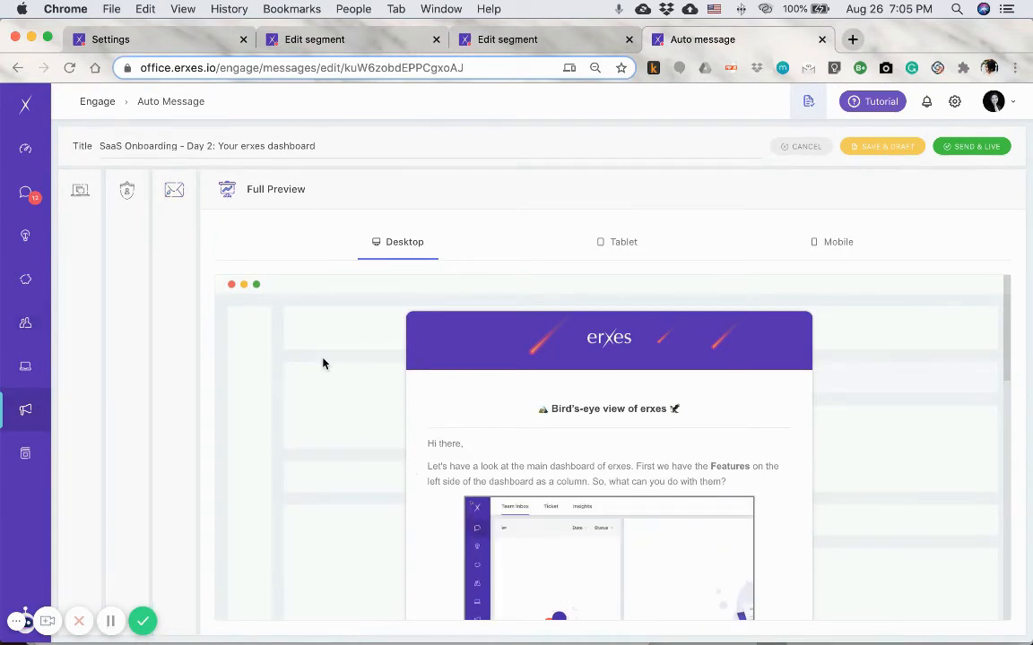
pyautogui.click(110, 626)
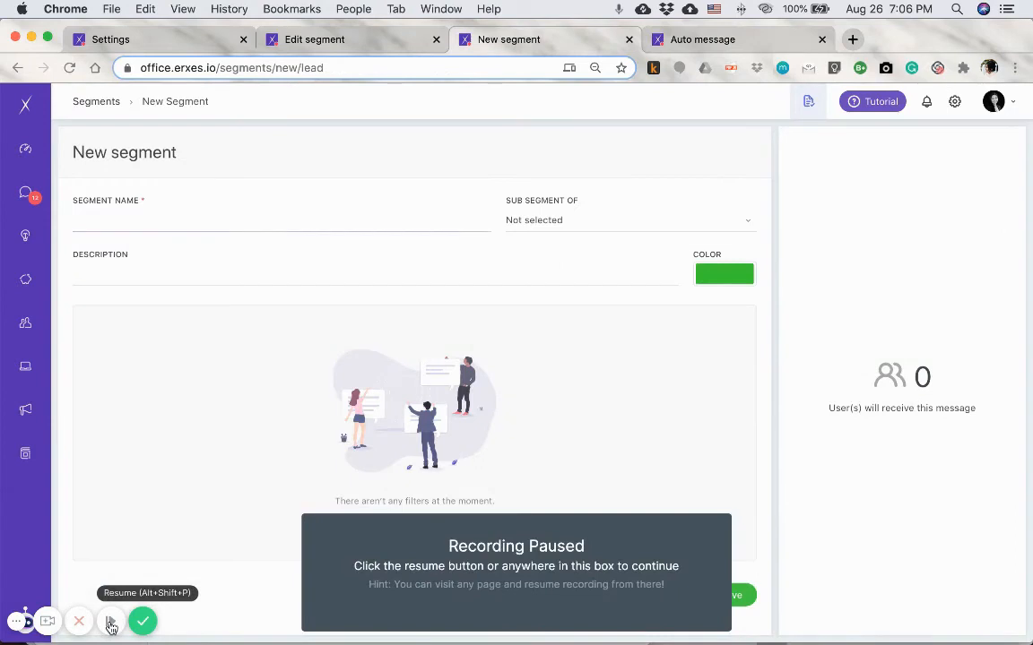
pyautogui.click(109, 626)
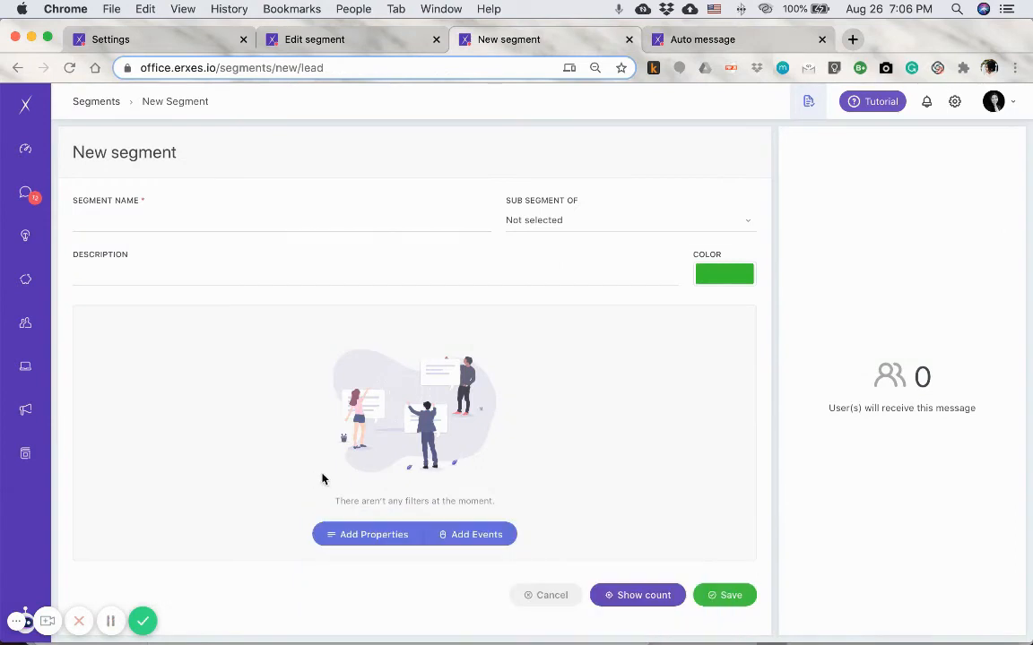
# Step: Add a property filter to the new segment with State equals Lead
pyautogui.click(348, 538)
pyautogui.click(170, 357)
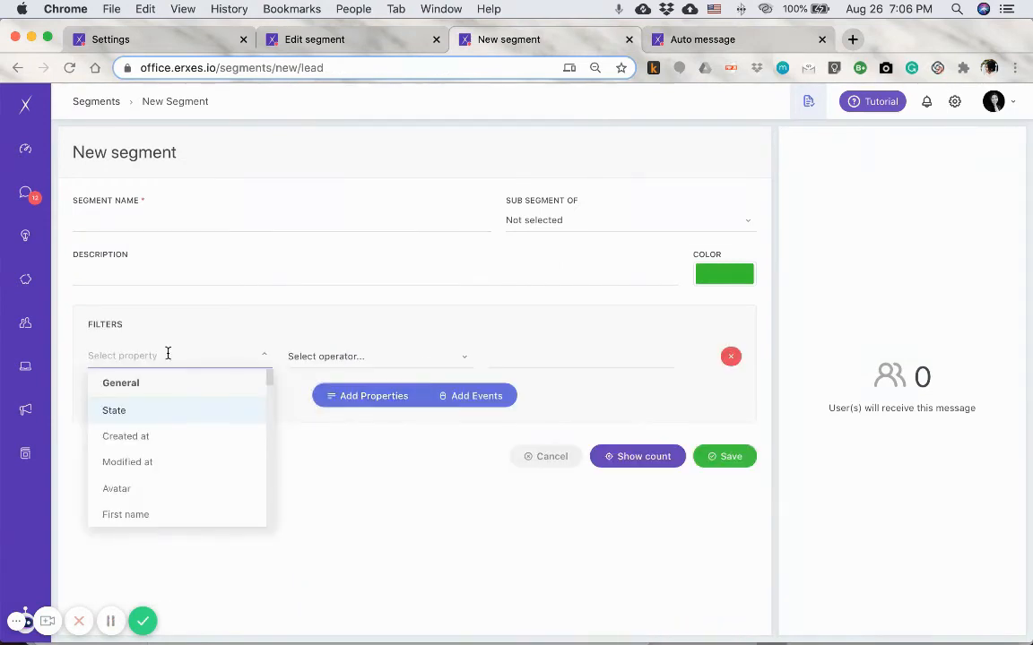
pyautogui.write('sta')
pyautogui.click(166, 413)
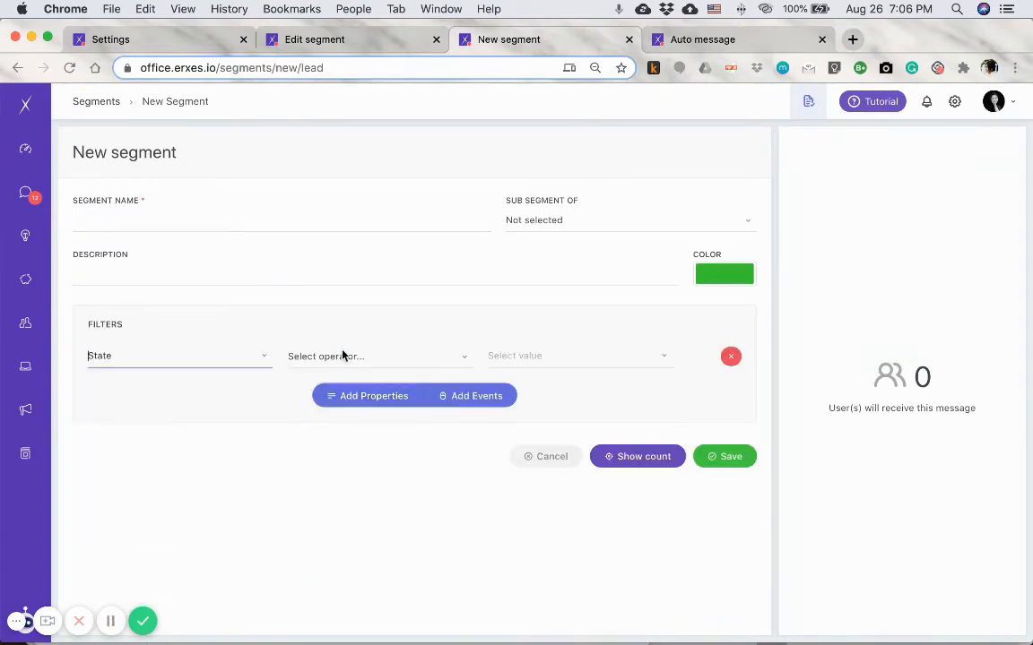
pyautogui.click(346, 356)
pyautogui.click(340, 368)
pyautogui.click(521, 356)
pyautogui.click(513, 409)
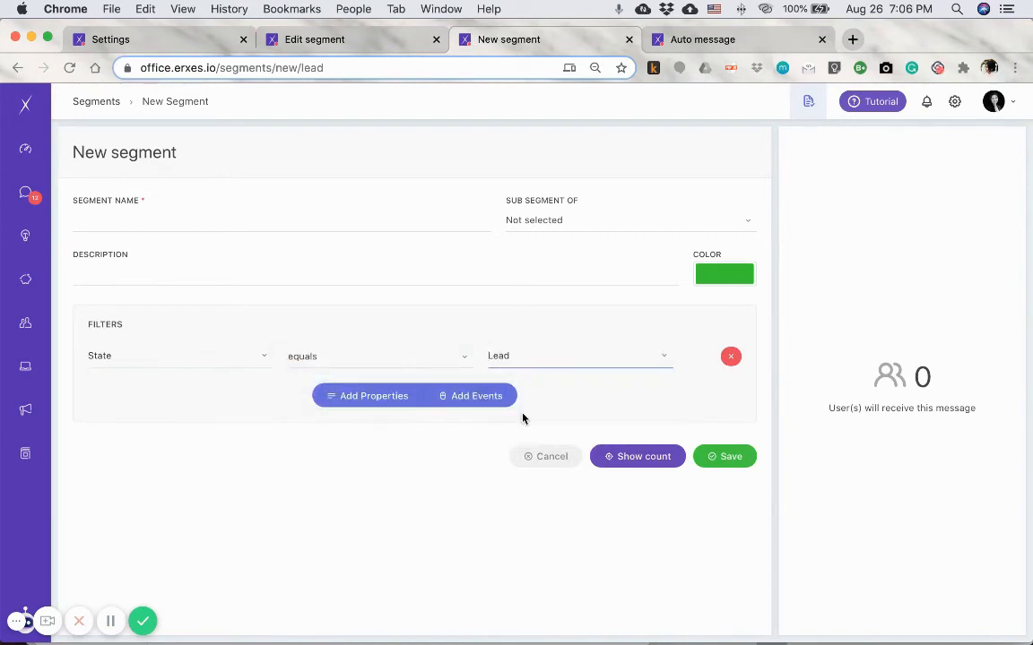
# Step: Add a second property filter with Created at, date: is greater than, 2020-06-01
pyautogui.click(350, 397)
pyautogui.click(137, 400)
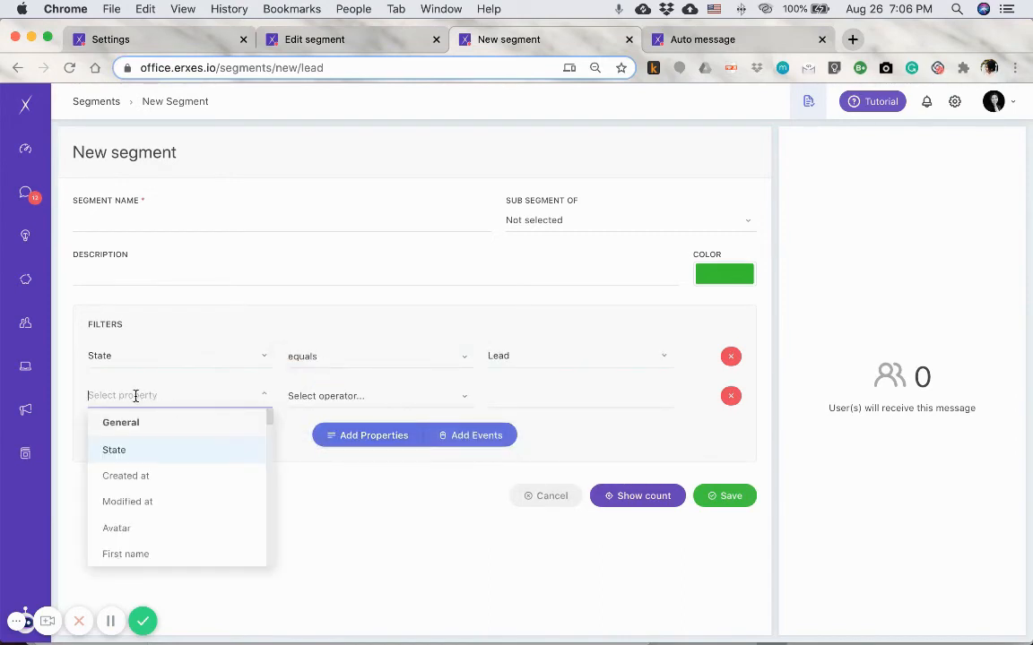
pyautogui.write('crea')
pyautogui.click(134, 450)
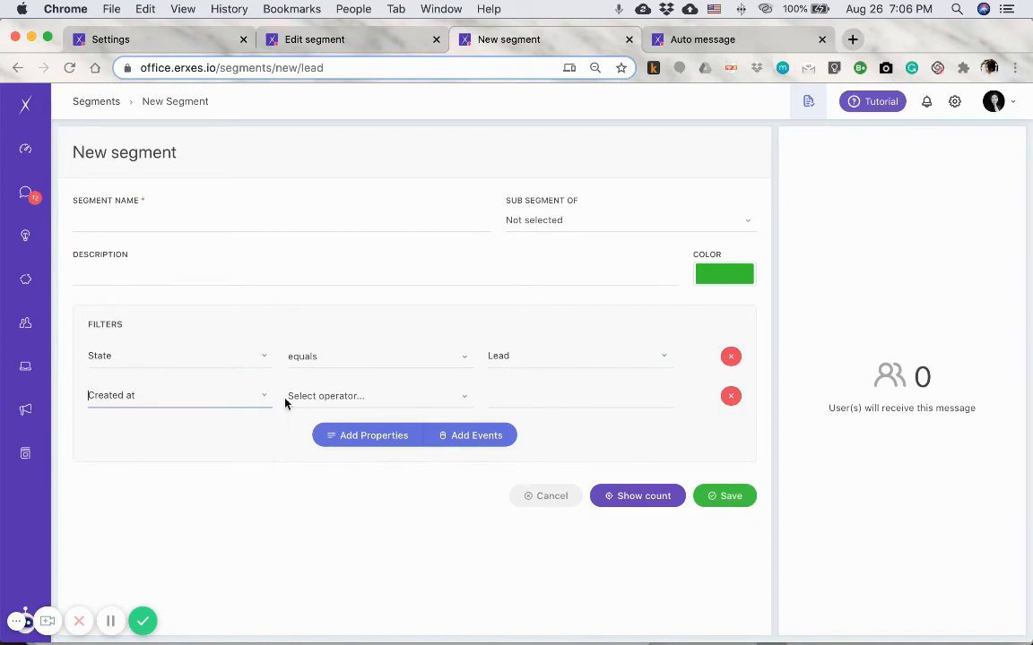
pyautogui.click(332, 397)
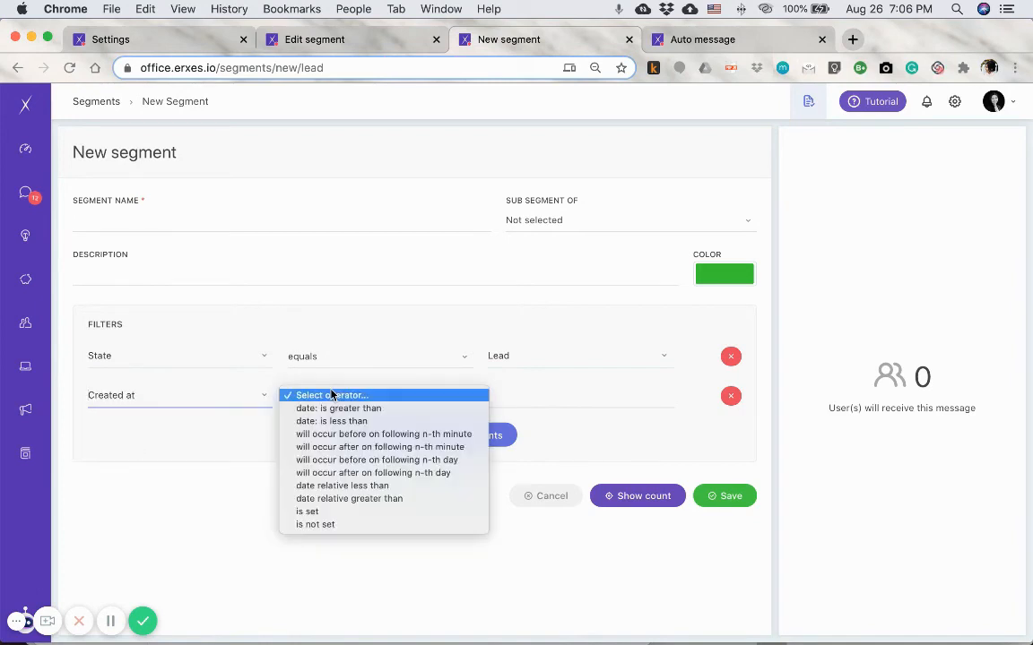
pyautogui.click(375, 408)
pyautogui.click(544, 397)
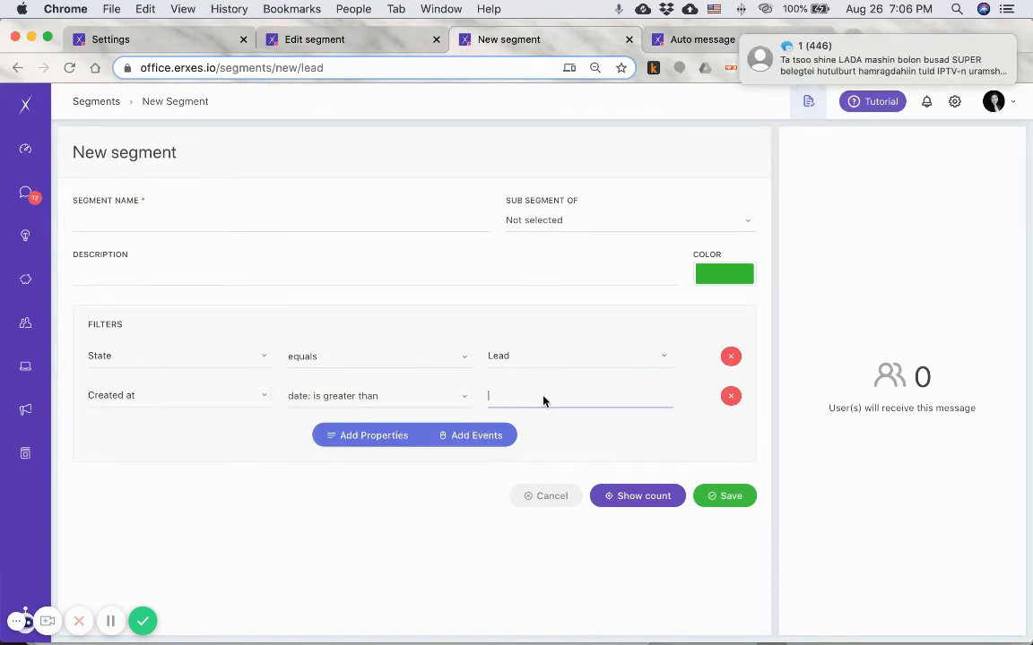
pyautogui.write('2020')
pyautogui.press('BackSpace')
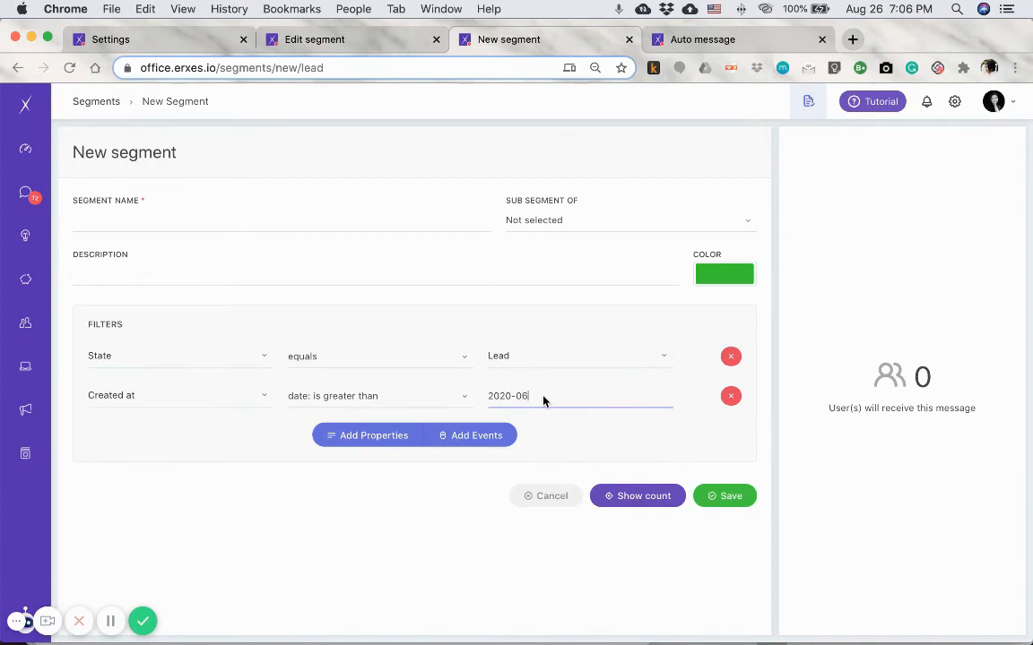
pyautogui.write('1')
# Step: Add a third property filter with Created at, date: is less than, 2020-08-01
pyautogui.click(363, 437)
pyautogui.click(146, 437)
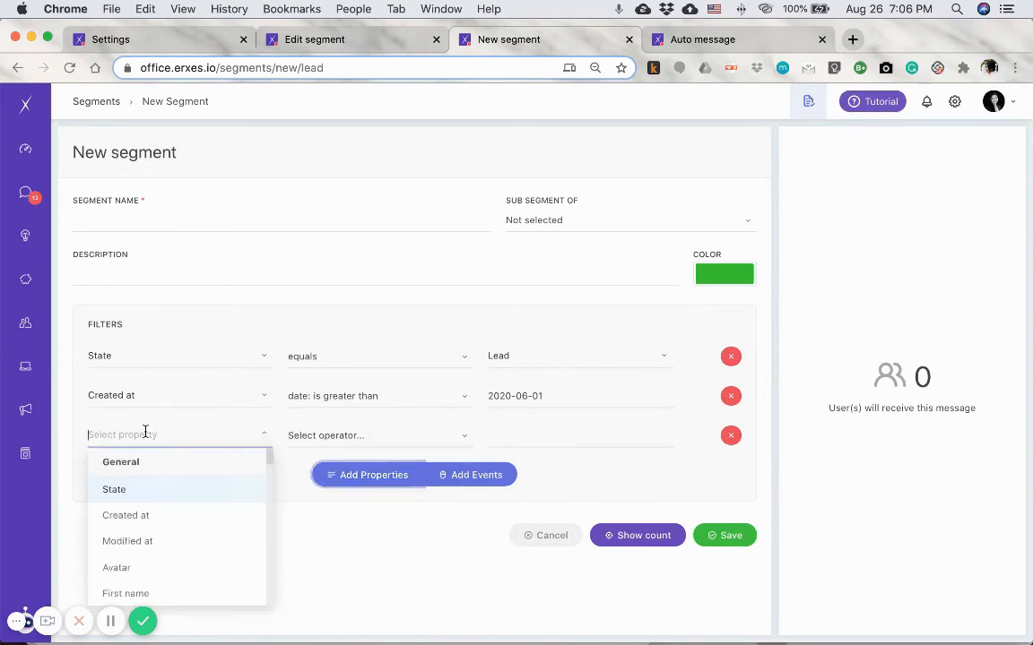
pyautogui.click(126, 511)
pyautogui.click(327, 446)
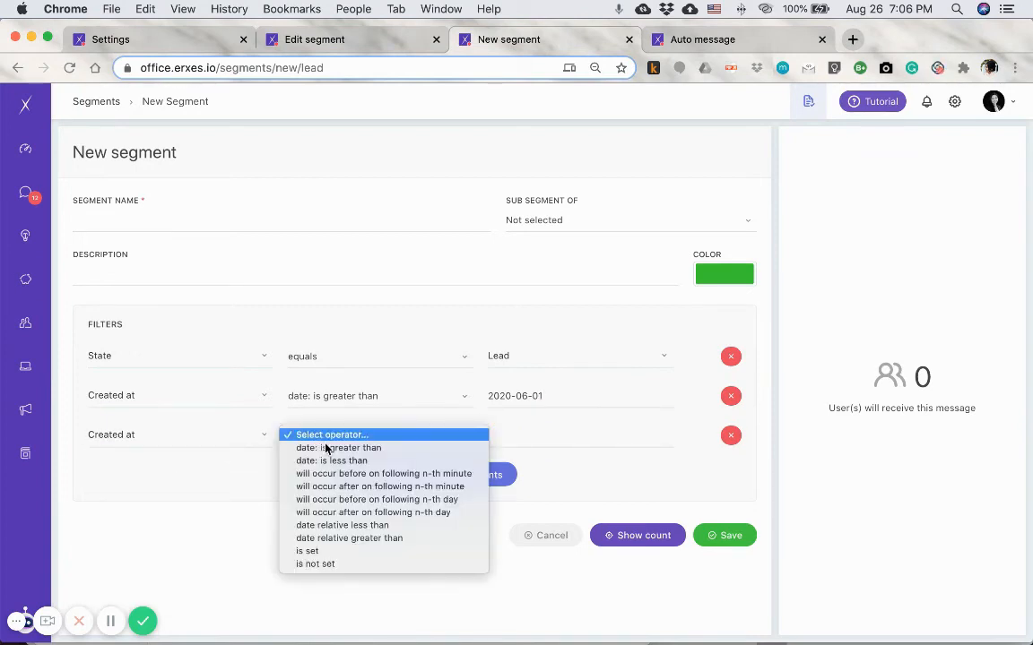
pyautogui.click(522, 439)
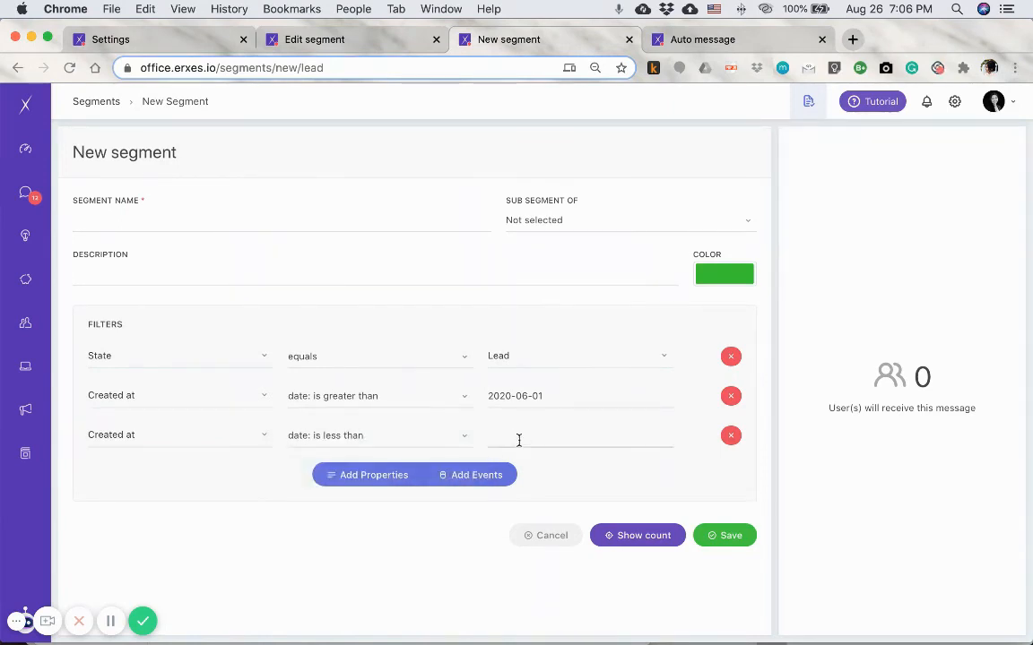
pyautogui.write('2020-08-01')
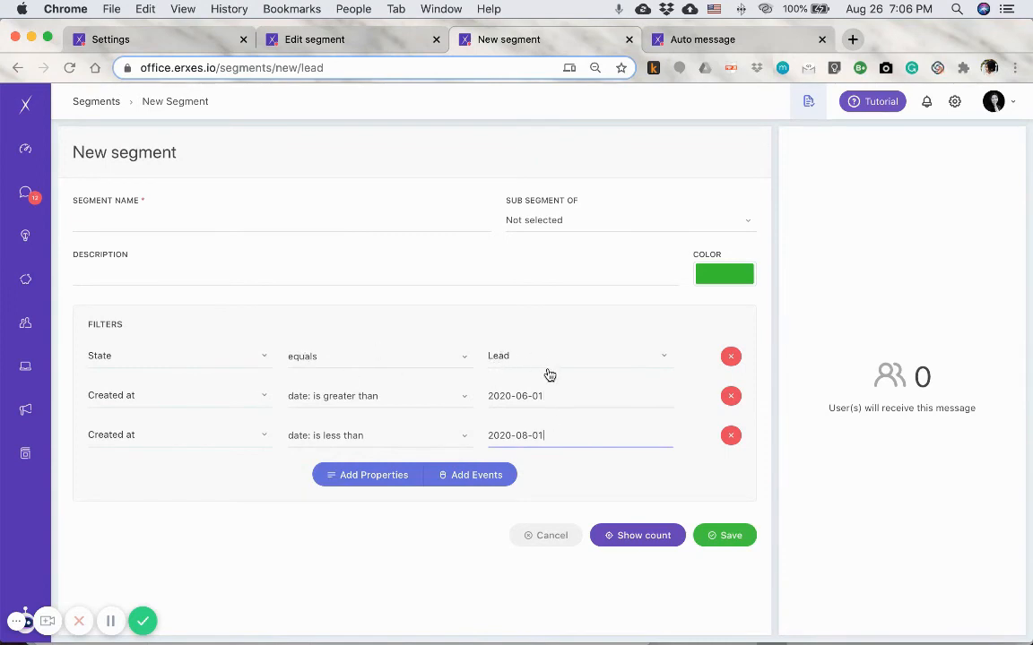
# Step: Check the Created at start date and name the new segment Summer Leads
pyautogui.doubleClick(560, 397)
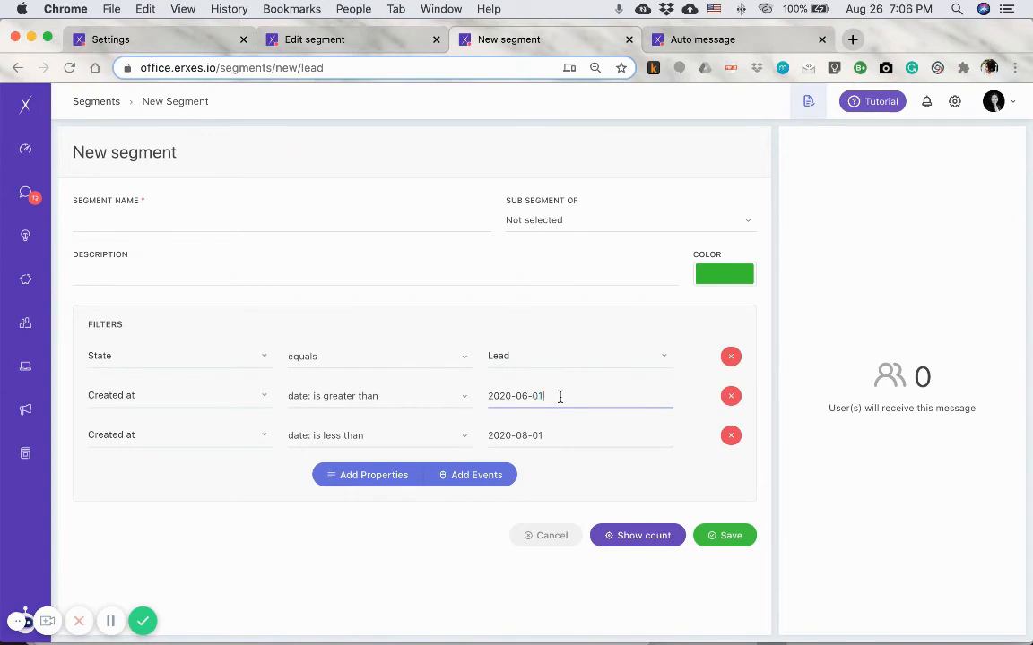
pyautogui.tripleClick(560, 397)
pyautogui.click(559, 397)
pyautogui.click(144, 224)
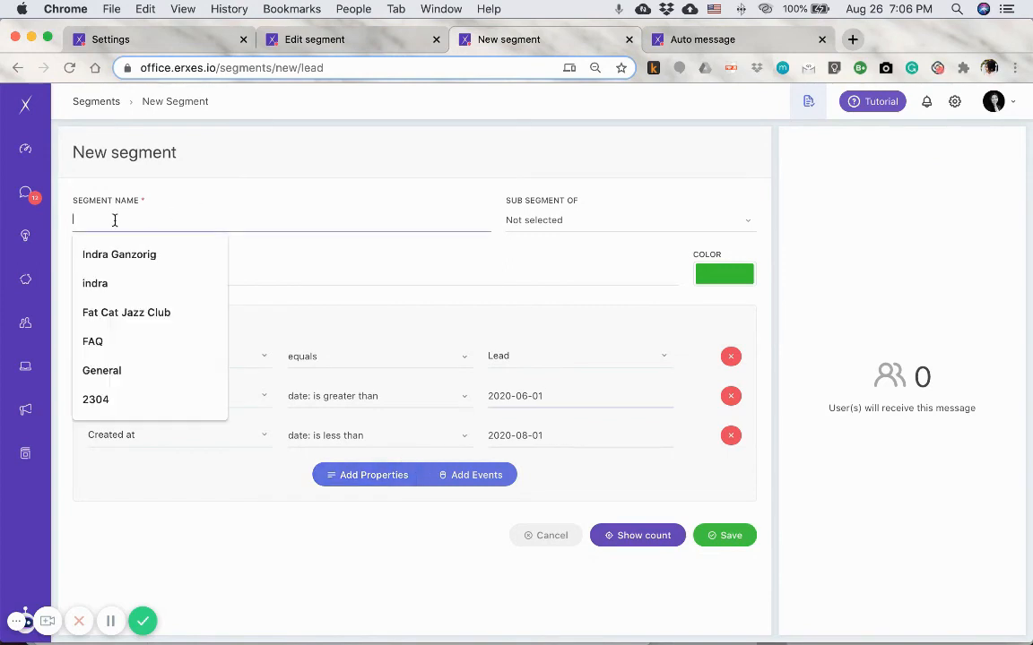
pyautogui.write('Summer Te')
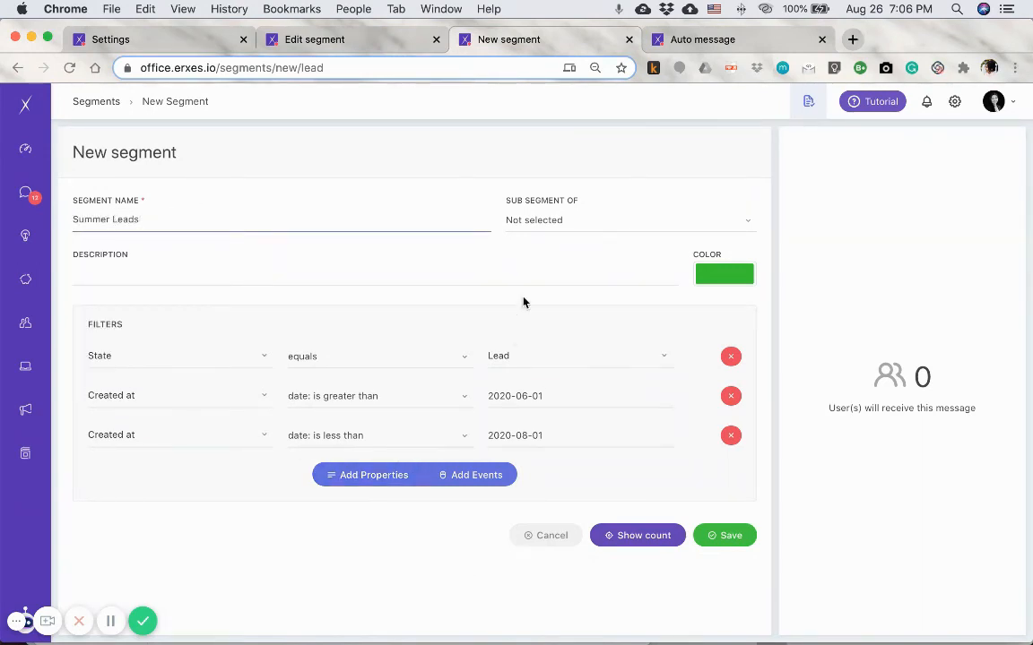
# Step: In the new auto message, keep the Email channel, advance to message composition, and schedule it for Every Year, month 9, day 1
pyautogui.click(730, 40)
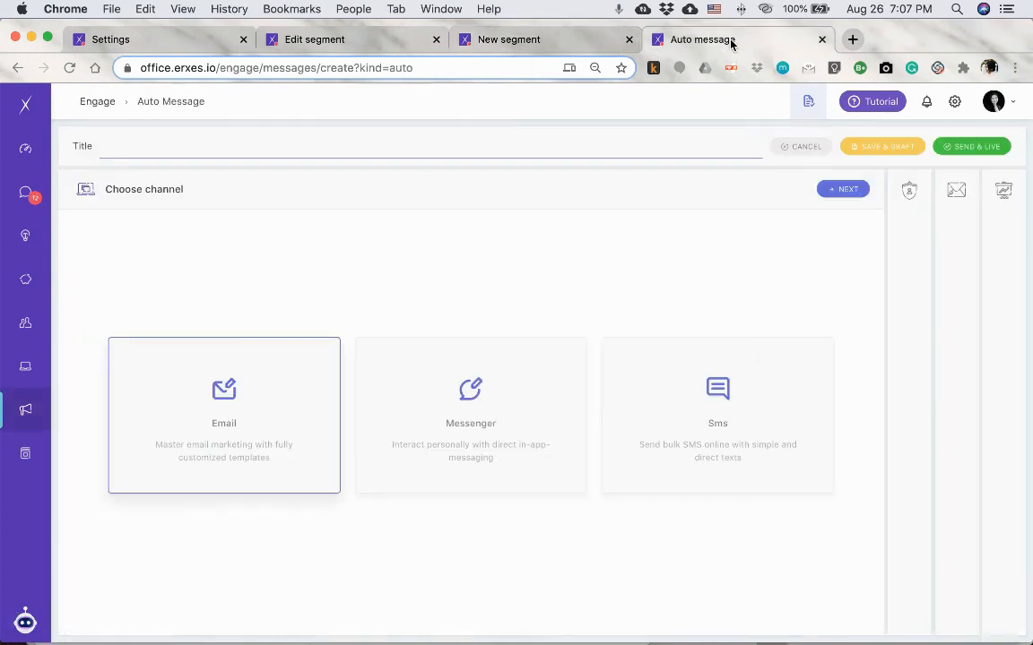
pyautogui.click(842, 187)
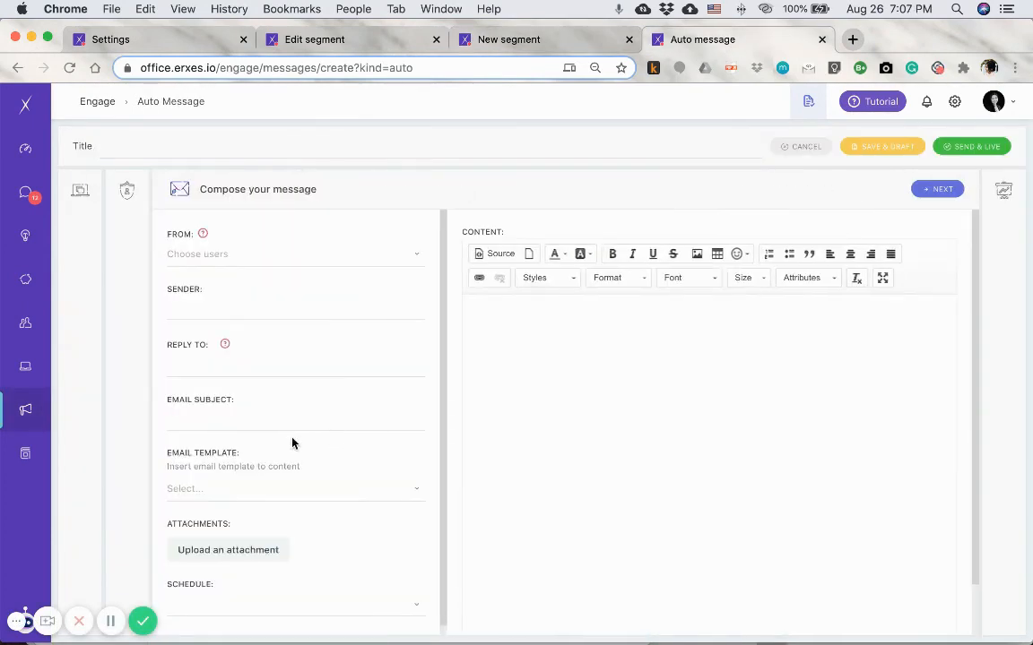
pyautogui.scroll(-1, 231, 475)
pyautogui.click(231, 597)
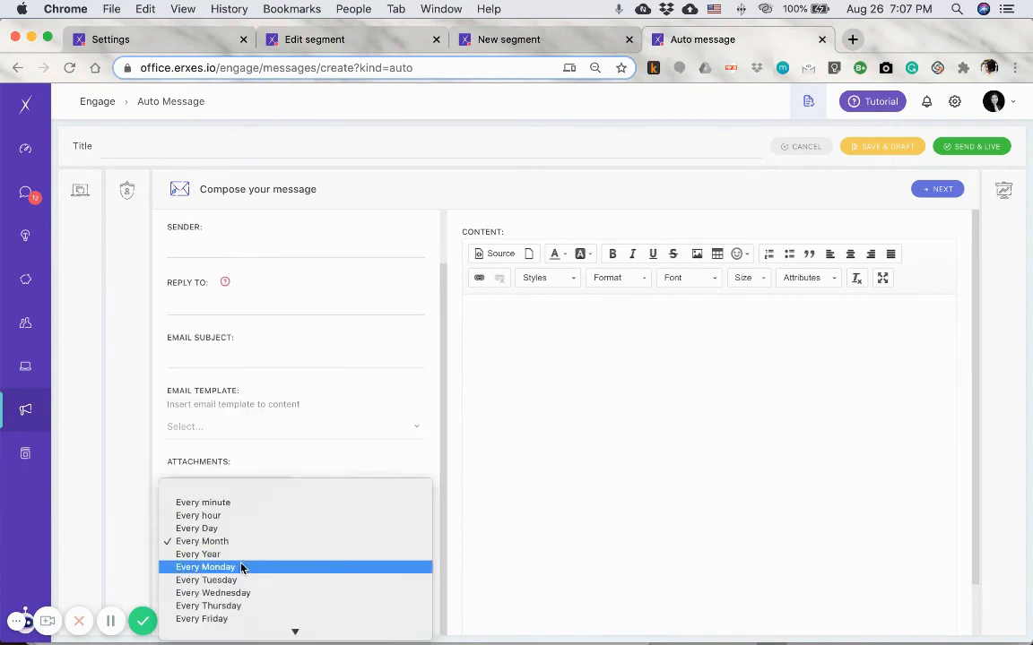
pyautogui.click(241, 556)
pyautogui.click(227, 596)
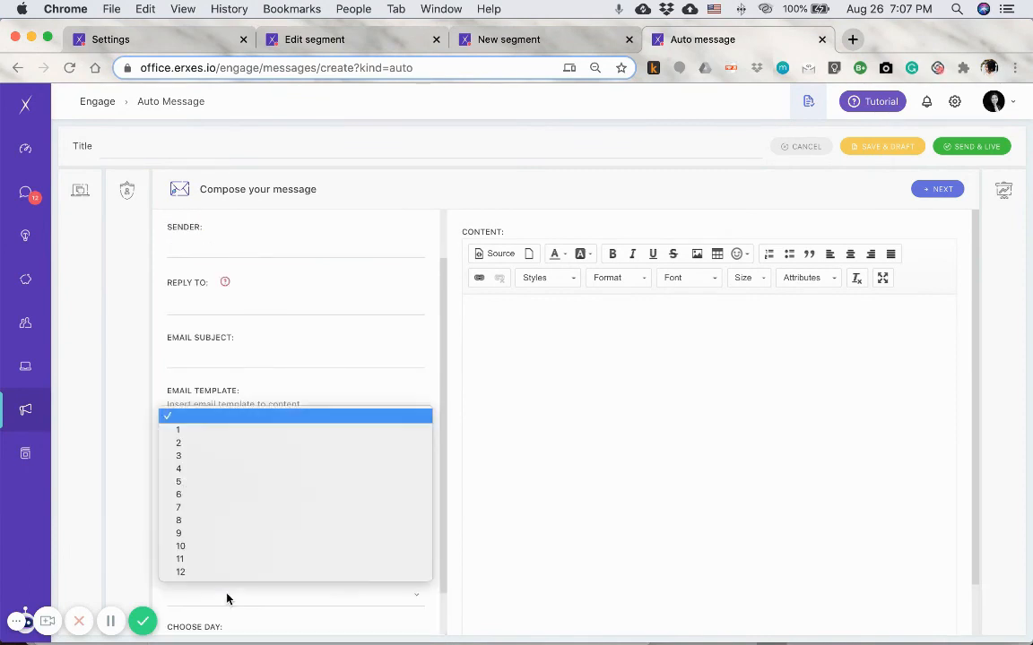
pyautogui.click(223, 532)
pyautogui.scroll(-1, 255, 586)
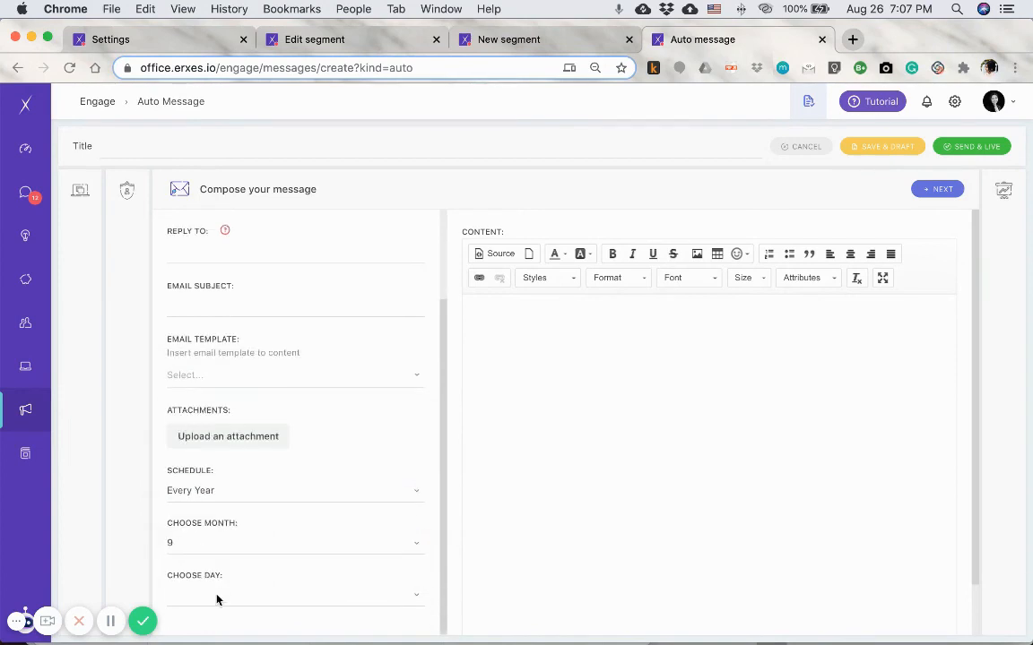
pyautogui.click(222, 595)
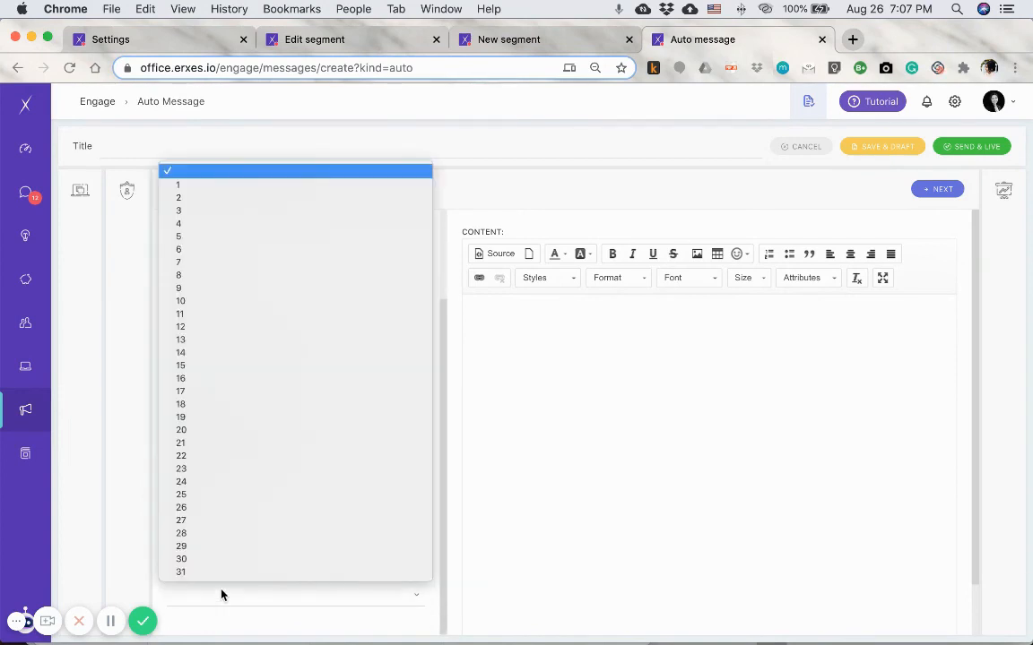
pyautogui.click(202, 191)
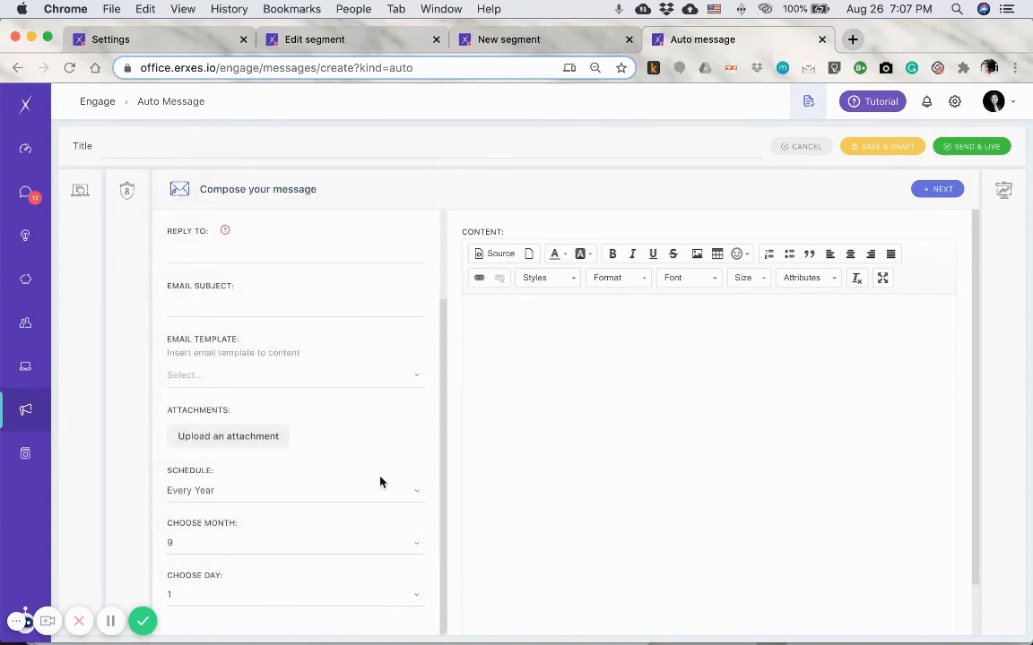
# Step: Look over the message composition fields and return to the new segment form
pyautogui.scroll(2, 380, 482)
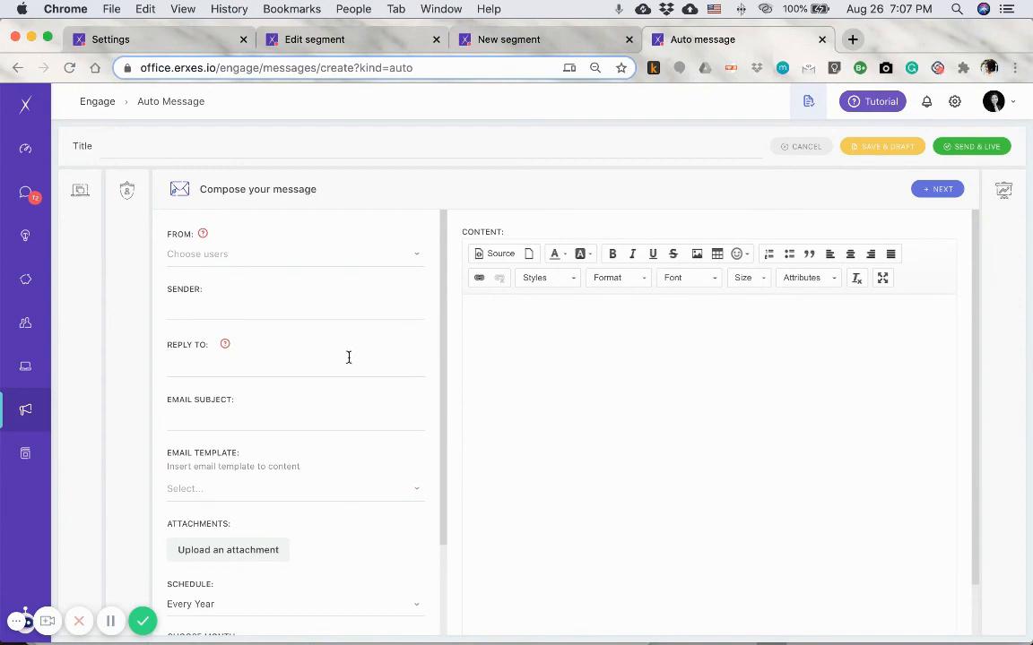
pyautogui.scroll(-2, 307, 507)
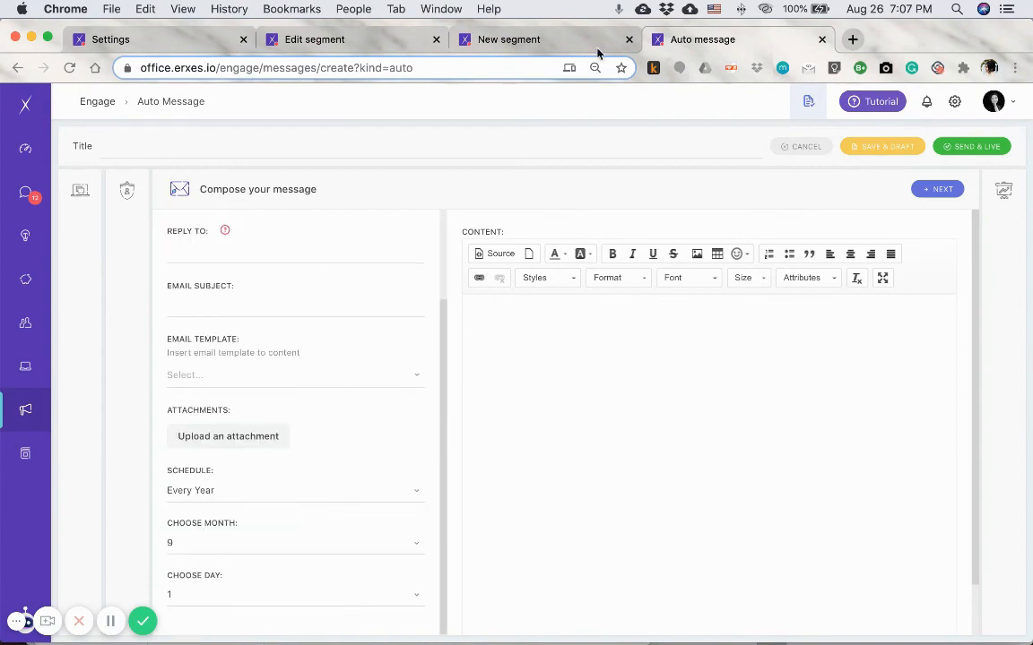
pyautogui.click(528, 39)
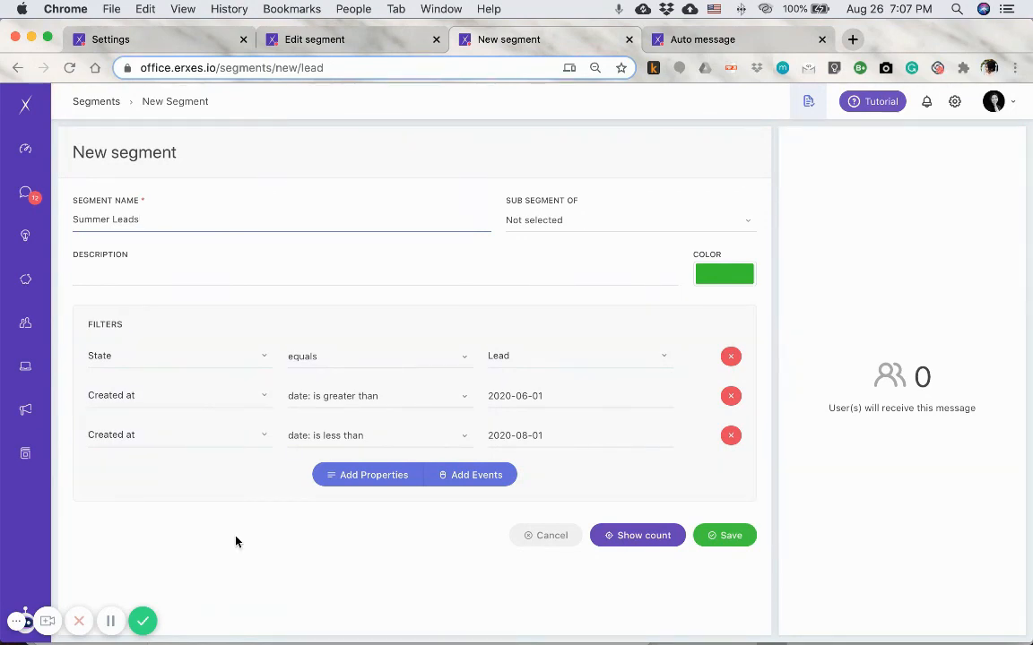
# Step: Replace the two Created at filters with a single property filter: Created at, date: is less than, now-7d
pyautogui.click(731, 436)
pyautogui.click(731, 396)
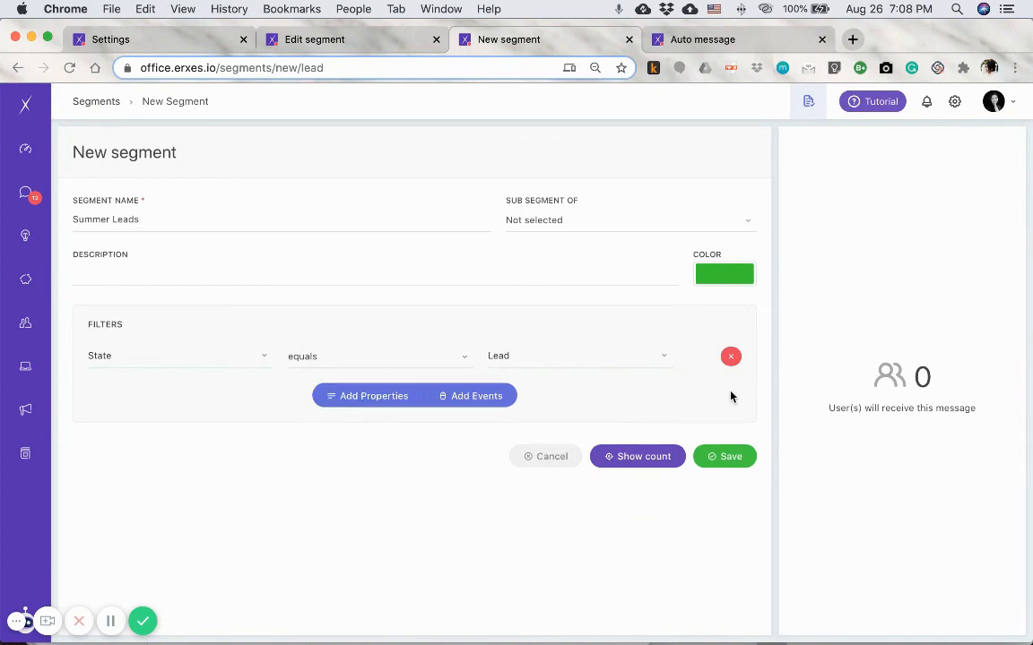
pyautogui.click(346, 400)
pyautogui.click(142, 390)
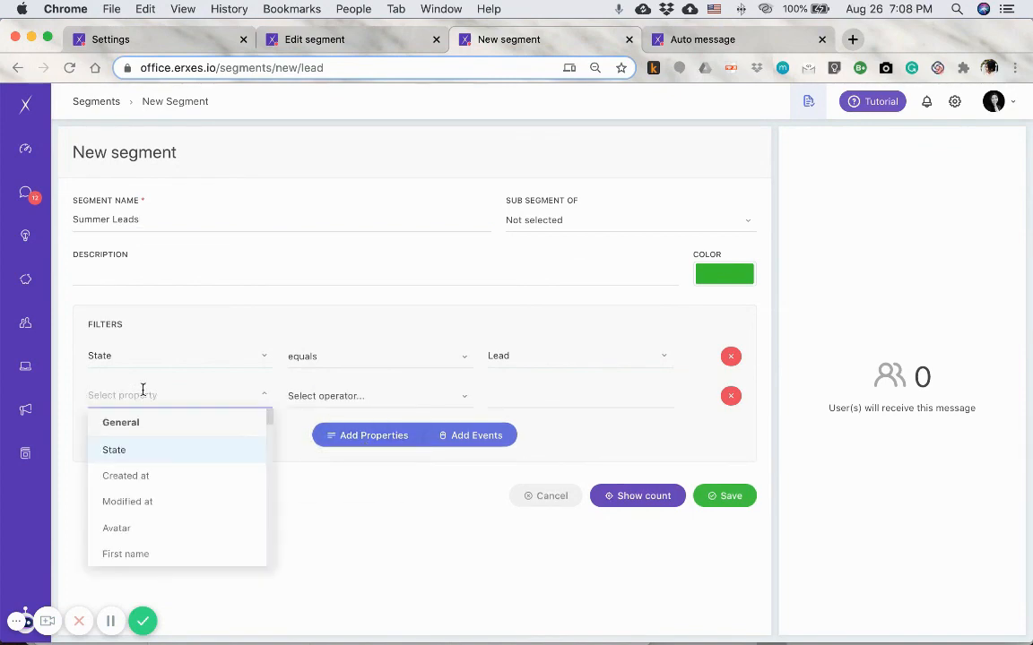
pyautogui.write('cre')
pyautogui.click(143, 446)
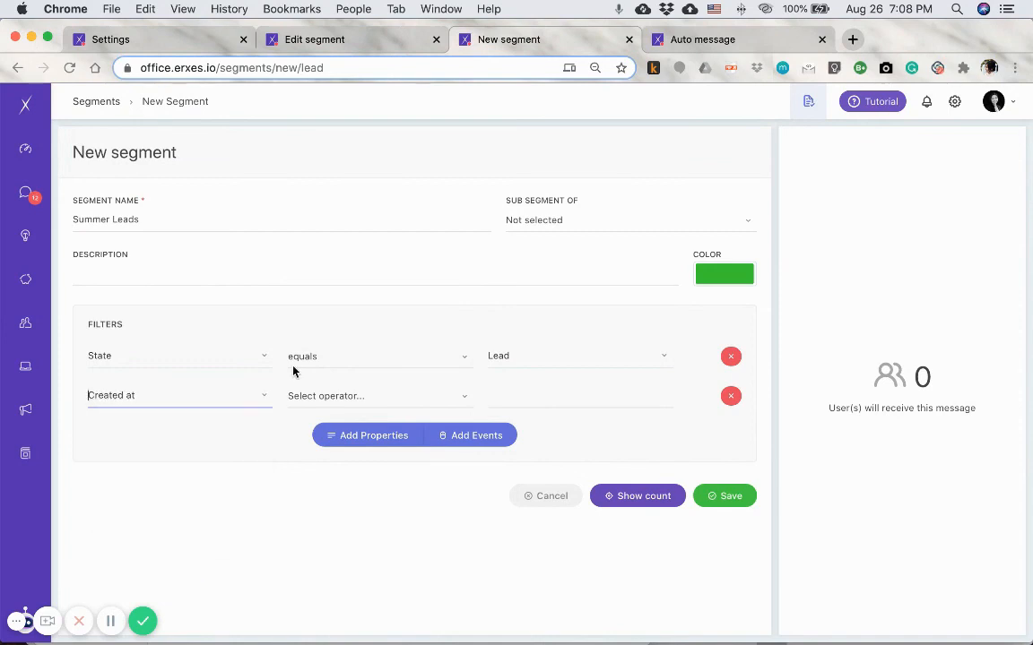
pyautogui.click(333, 396)
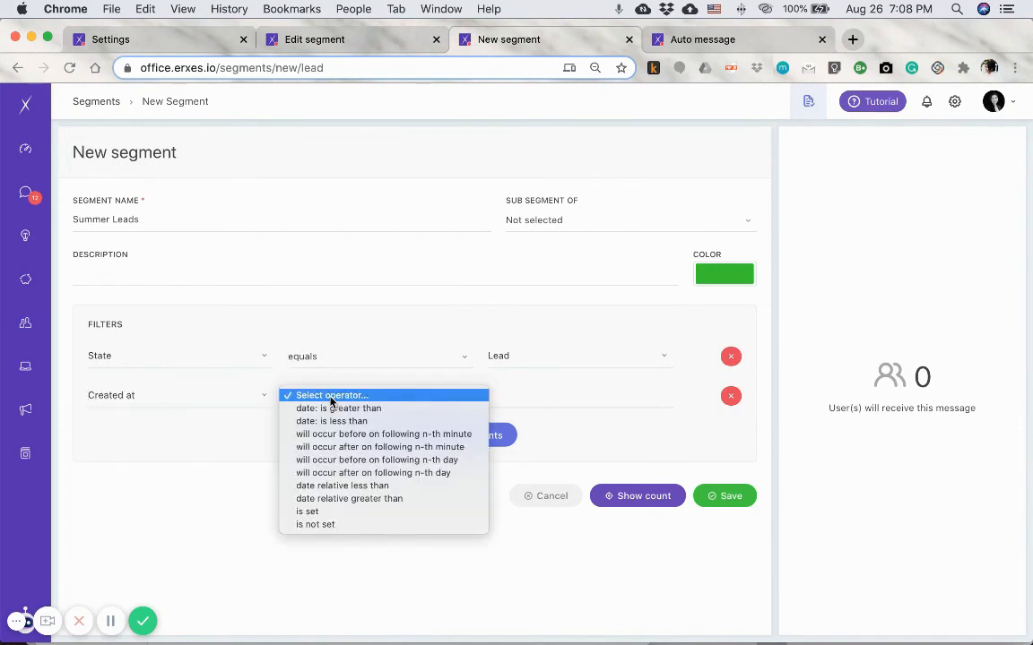
pyautogui.click(341, 423)
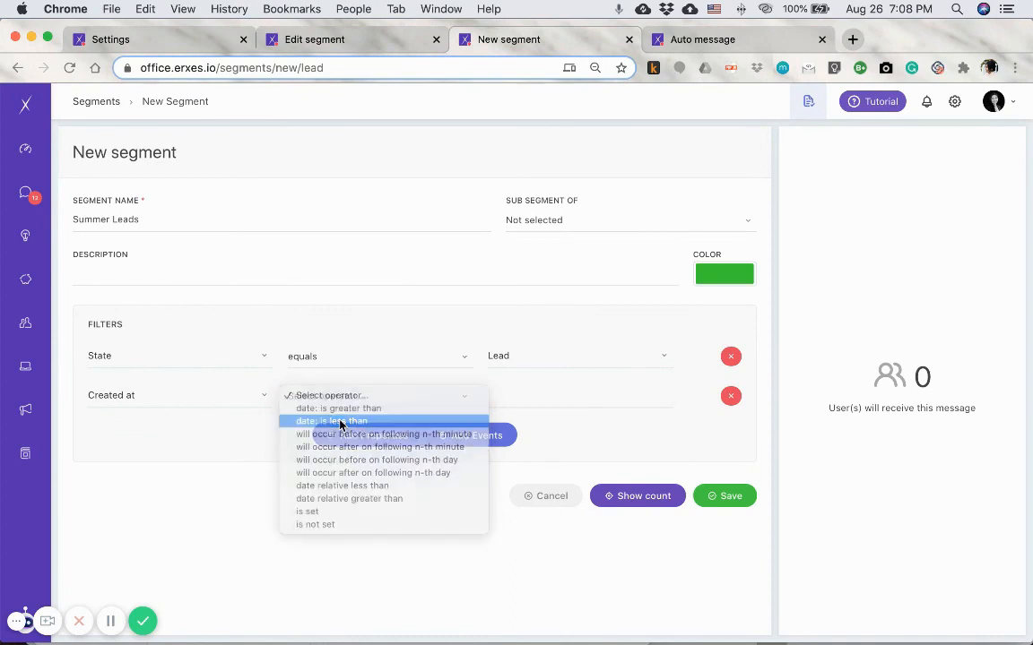
pyautogui.click(523, 399)
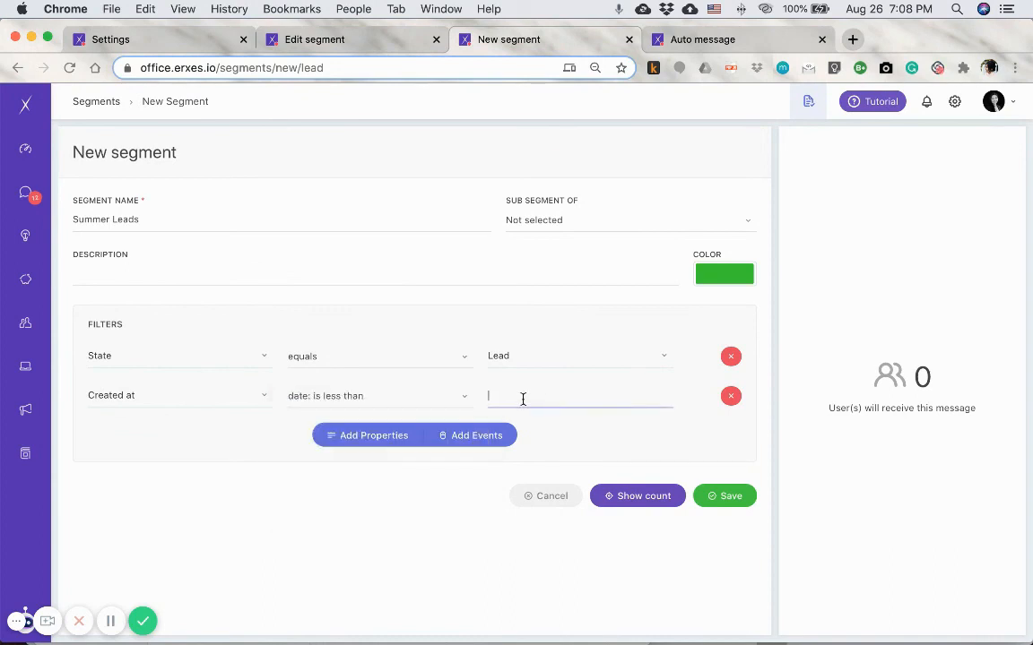
pyautogui.write('now-7d')
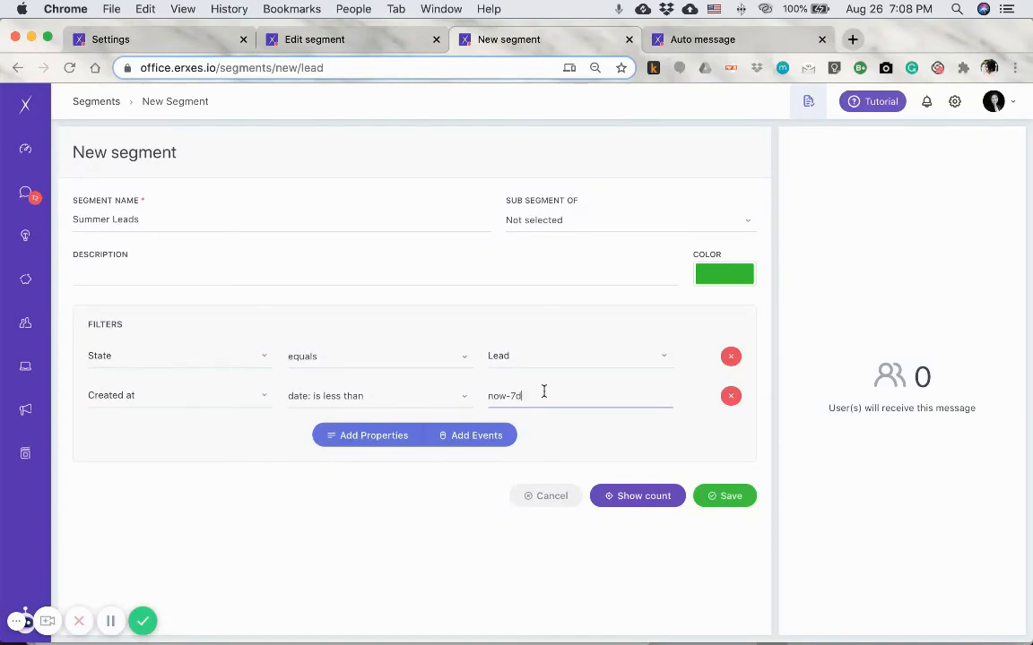